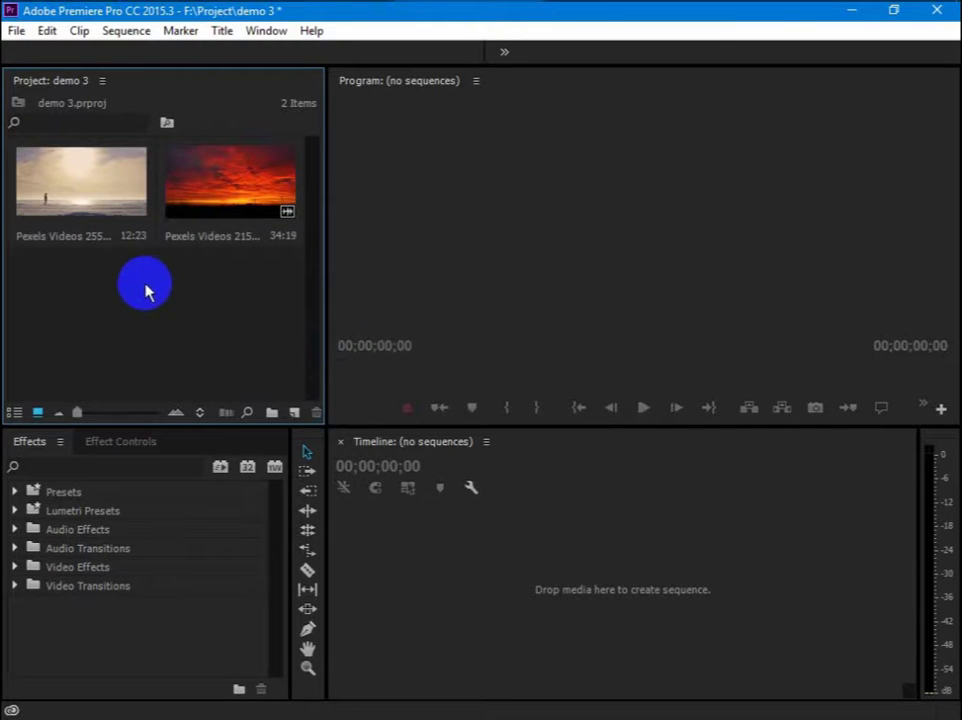
Create a new sequence from the beach-walk clip on the Timeline.
{"action": "left_click_drag", "start_coordinate": [125, 281], "coordinate": [307, 195]}
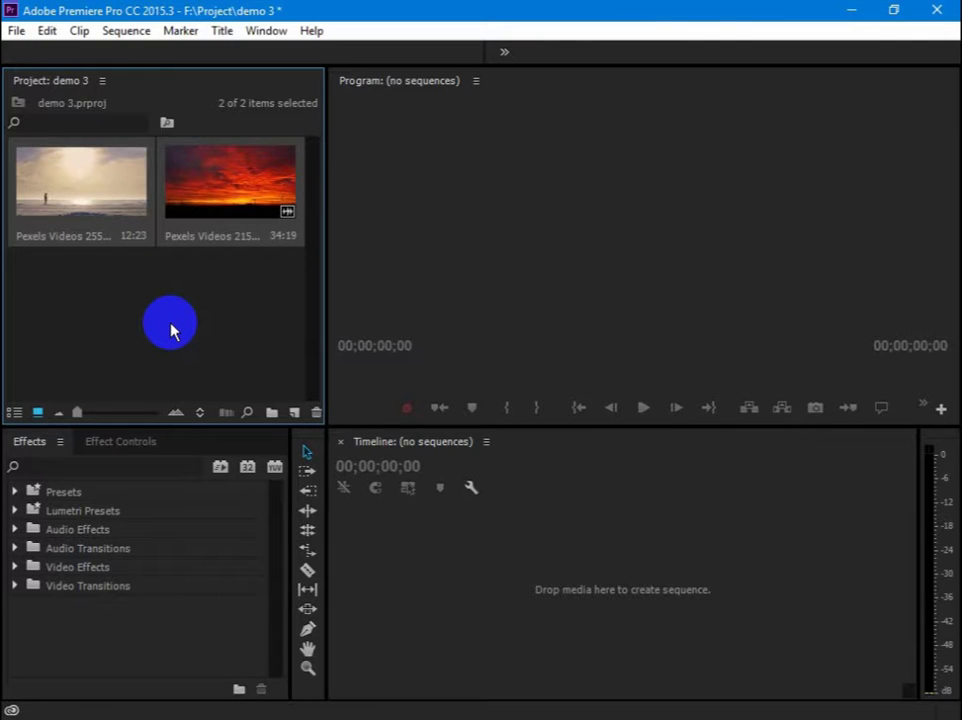
{"action": "left_click_drag", "start_coordinate": [146, 268], "coordinate": [88, 195]}
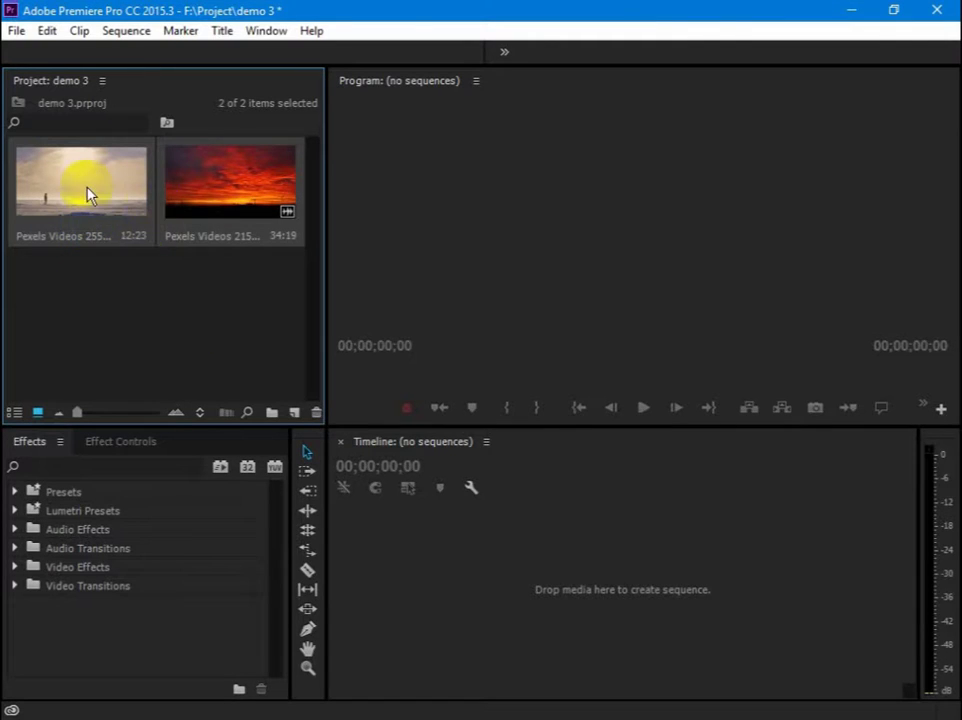
{"action": "left_click", "coordinate": [199, 320]}
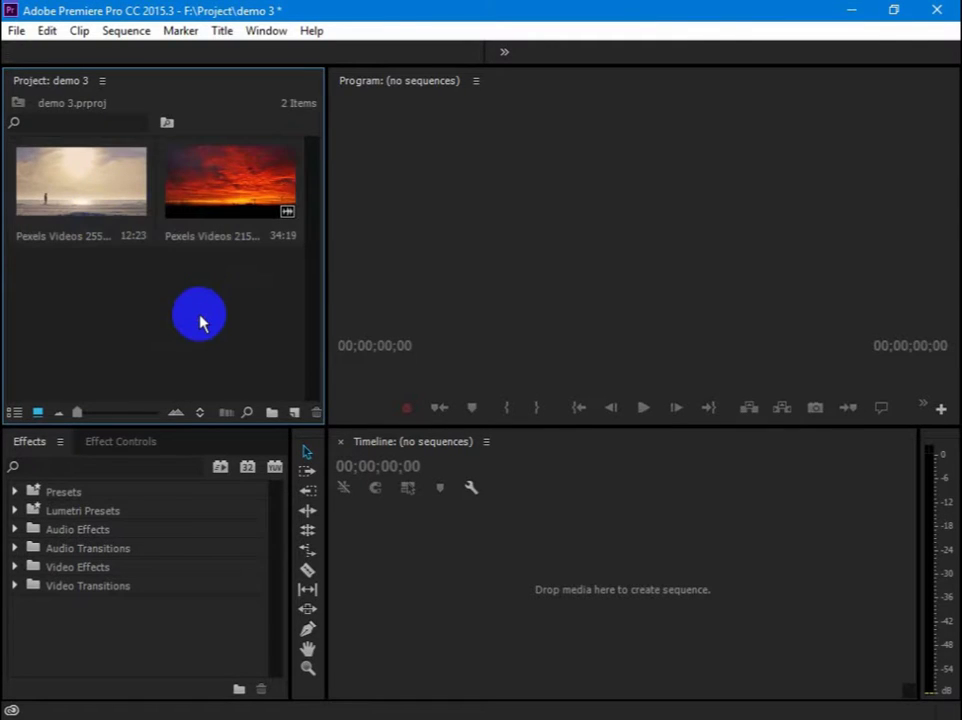
{"action": "left_click", "coordinate": [66, 203]}
{"action": "left_click_drag", "start_coordinate": [97, 200], "coordinate": [382, 556]}
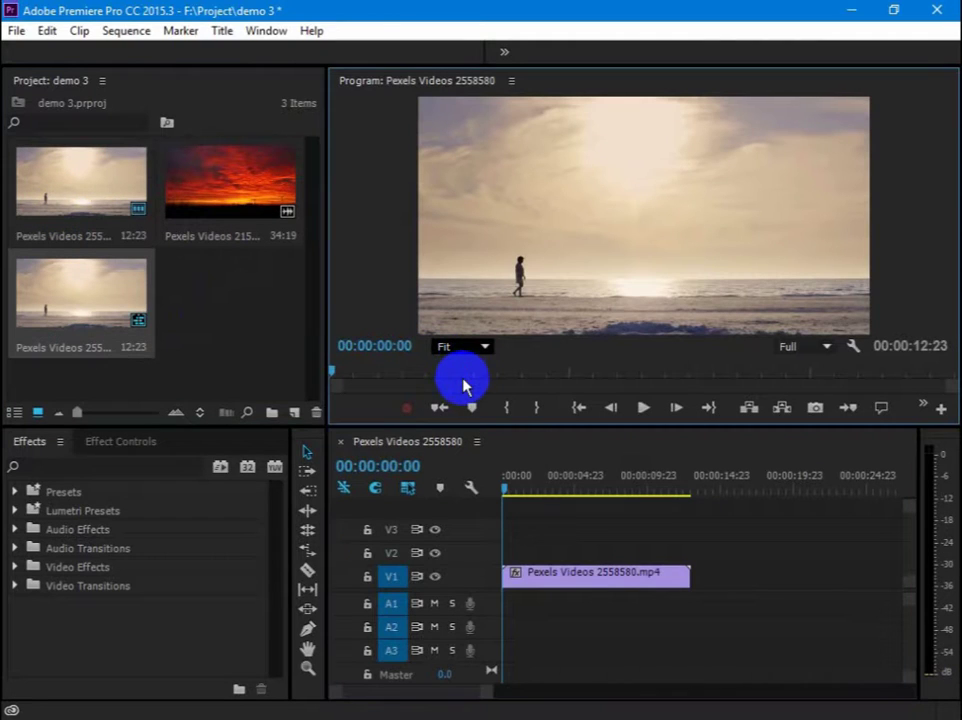
Keep the Program preview at Fit/Full resolution and enlarge it by shrinking the project bin.
{"action": "left_click", "coordinate": [445, 348]}
{"action": "left_click", "coordinate": [466, 370]}
{"action": "left_click", "coordinate": [788, 346]}
{"action": "left_click", "coordinate": [790, 367]}
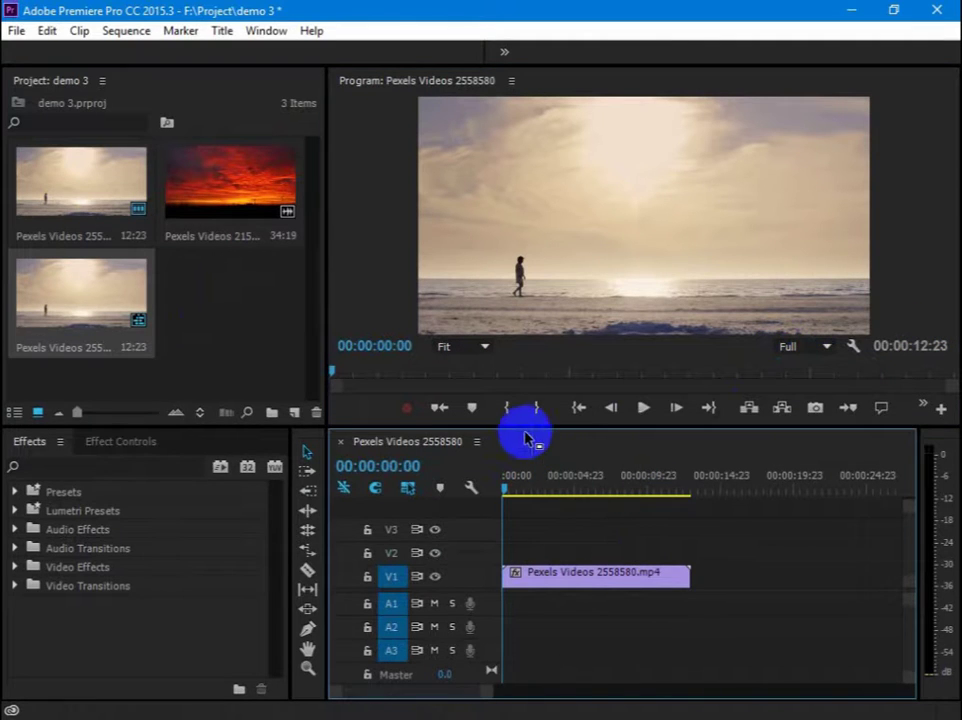
{"action": "left_click_drag", "start_coordinate": [522, 428], "coordinate": [522, 462]}
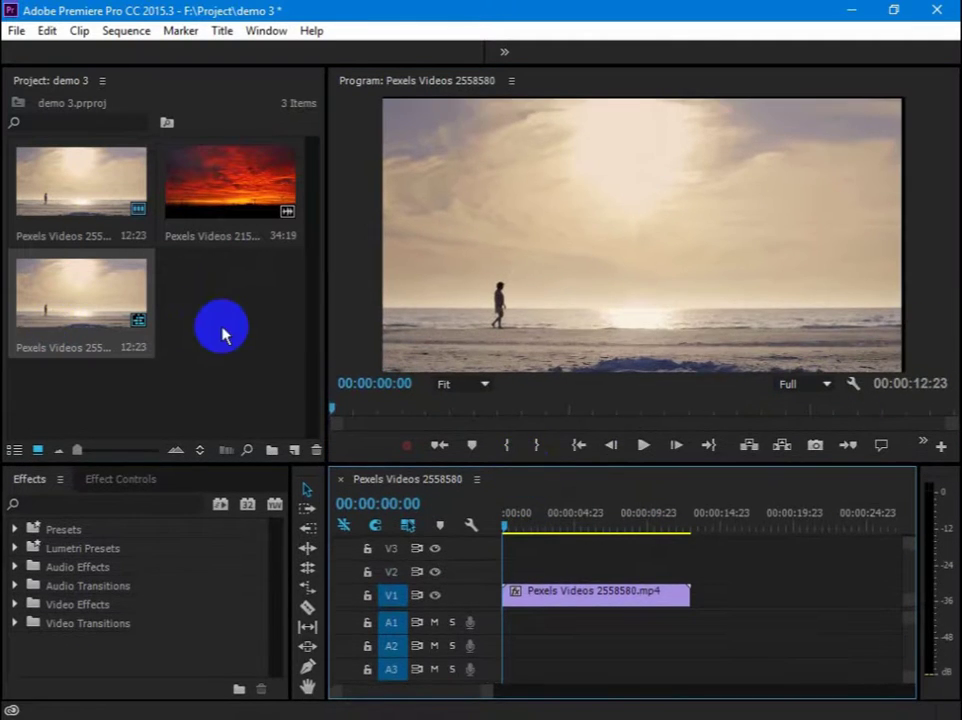
{"action": "mouse_move", "coordinate": [327, 300]}
{"action": "left_mouse_down"}
{"action": "mouse_move", "coordinate": [143, 172]}
{"action": "mouse_move", "coordinate": [390, 427]}
{"action": "mouse_move", "coordinate": [505, 575]}
{"action": "left_mouse_up"}
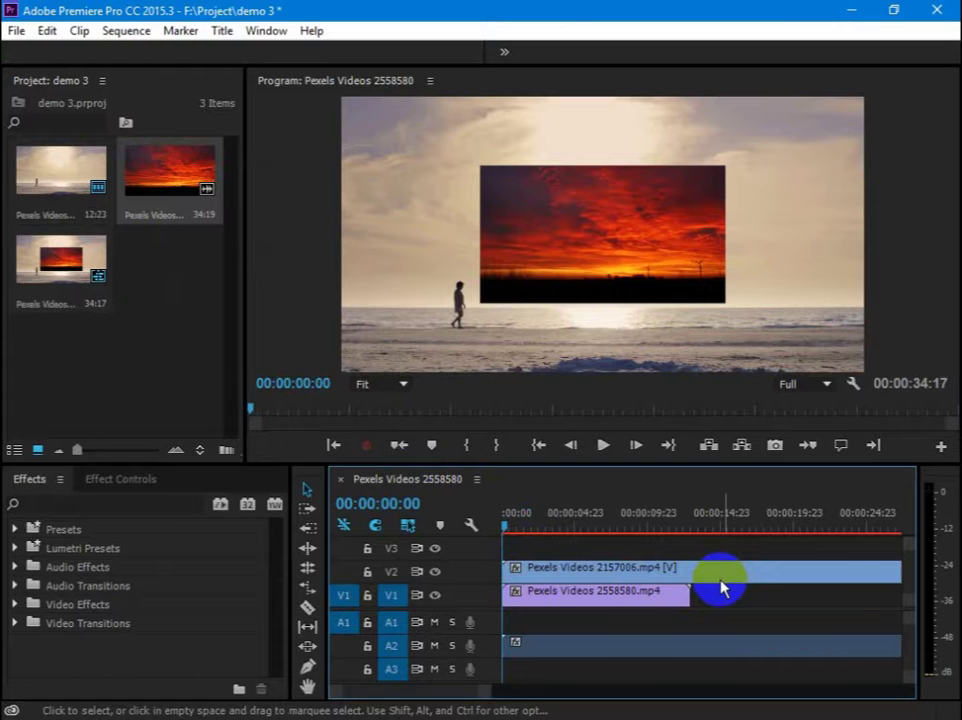
Cut the V2 sunset clip where the beach clip ends and delete the leftover part.
{"action": "key", "text": "c"}
{"action": "left_click", "coordinate": [725, 592]}
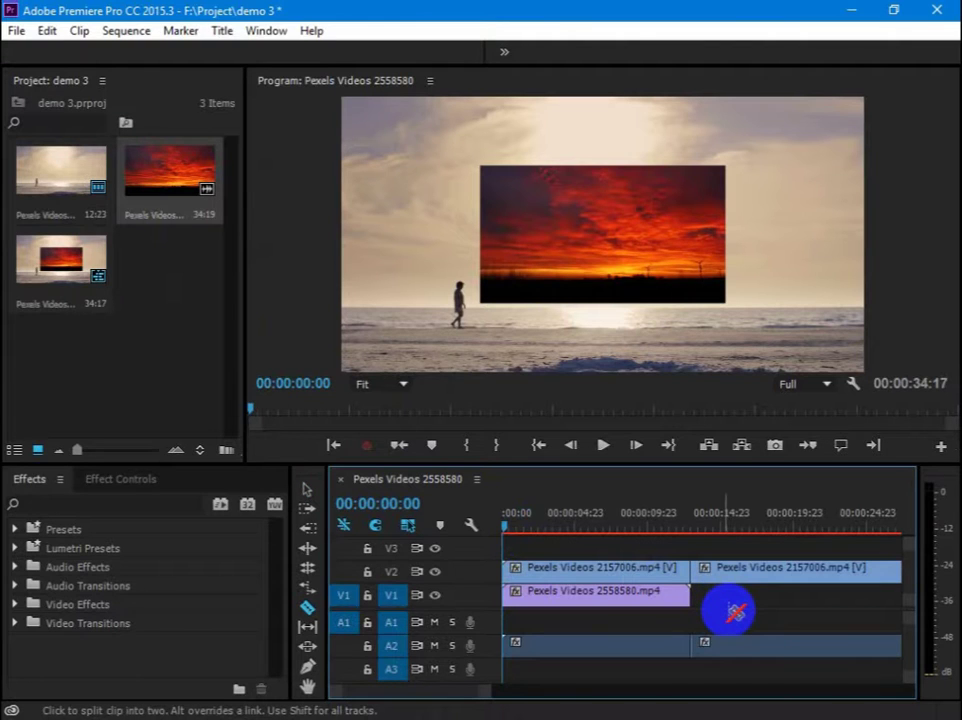
{"action": "key", "text": "v"}
{"action": "left_click", "coordinate": [720, 638]}
{"action": "key", "text": "Delete"}
Unlink the sunset clip's audio and delete it.
{"action": "right_click", "coordinate": [645, 655]}
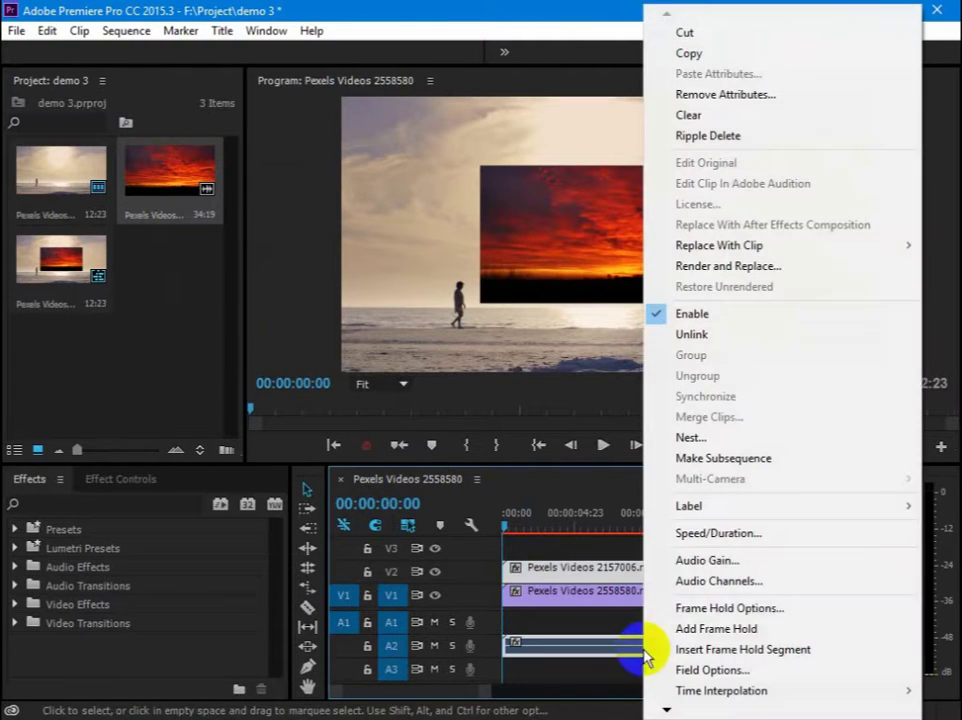
{"action": "left_click", "coordinate": [695, 335]}
{"action": "key", "text": "Delete"}
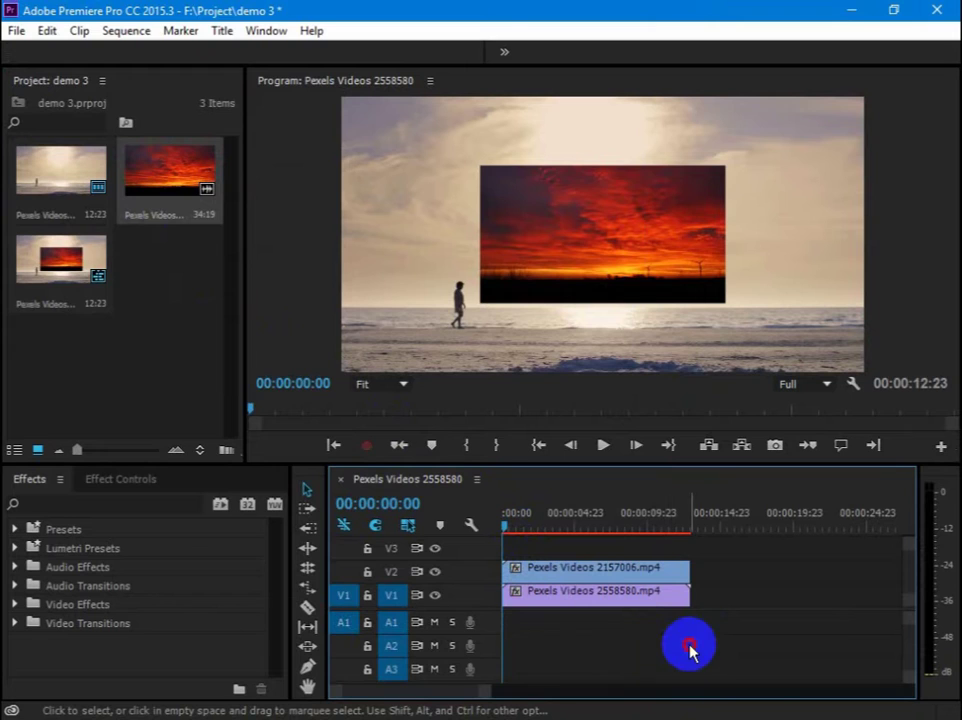
Scale the sunset clip up to fill the frame and render a preview.
{"action": "left_click", "coordinate": [636, 258]}
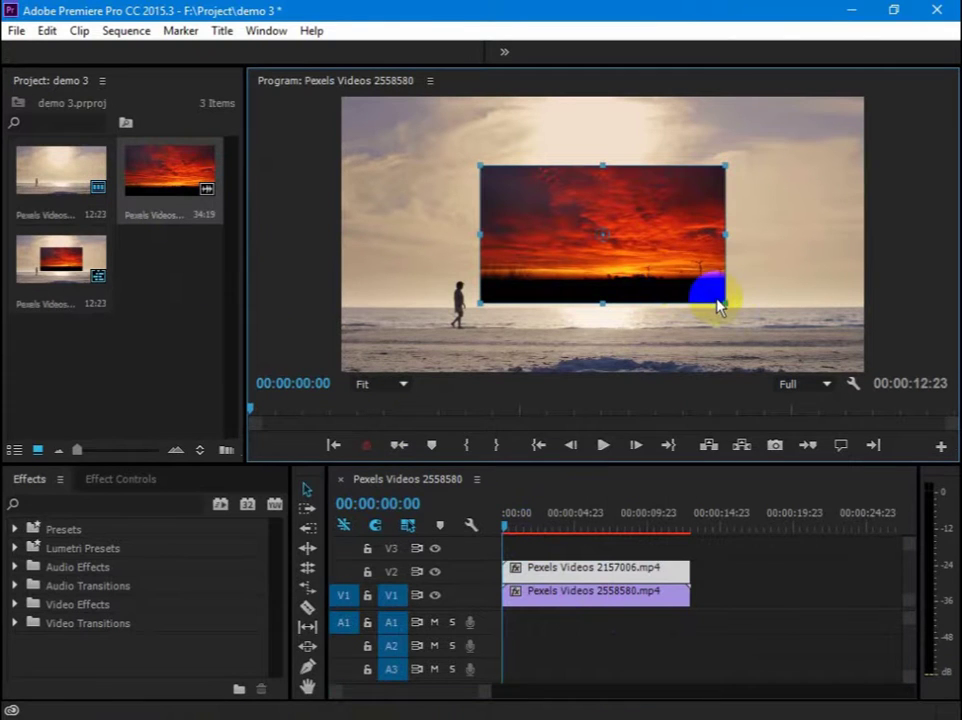
{"action": "left_click_drag", "start_coordinate": [726, 303], "coordinate": [855, 395]}
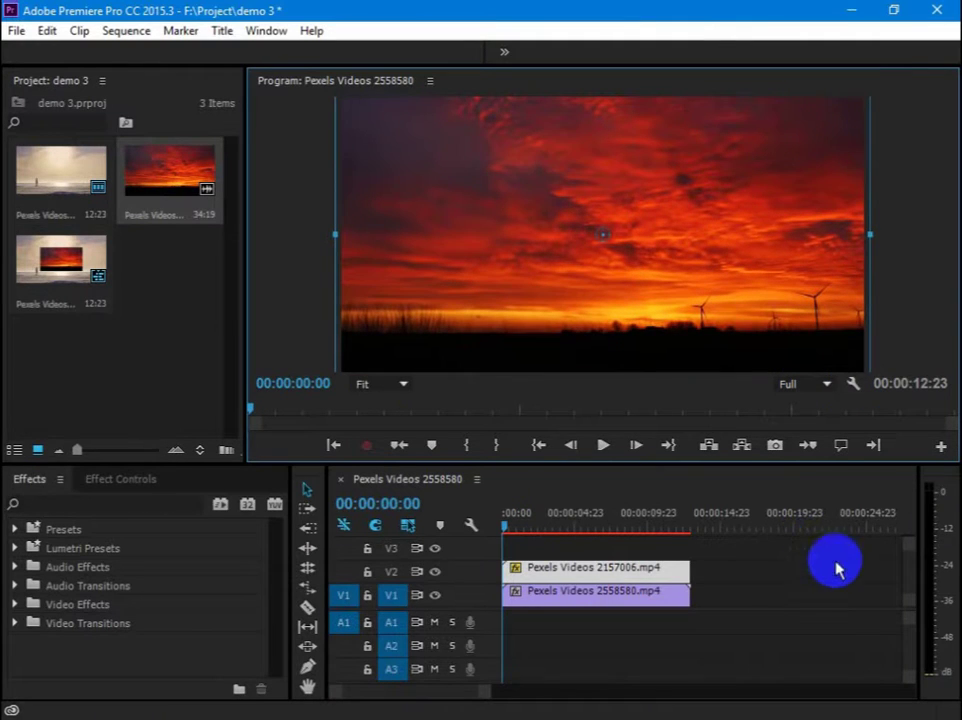
{"action": "key", "text": "Return"}
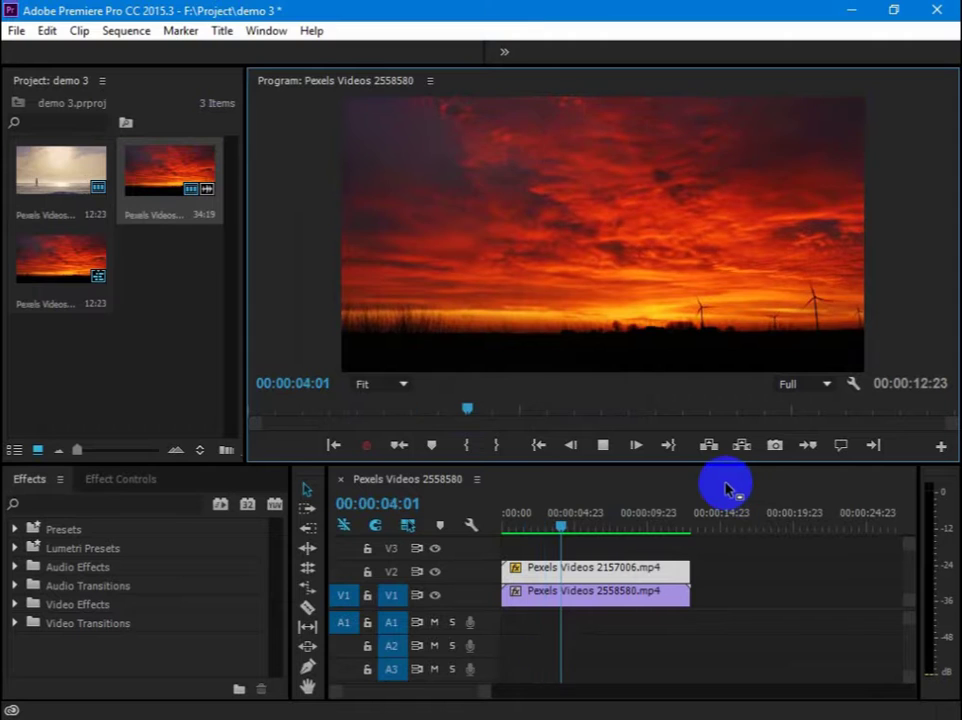
Apply the Crop effect to the sunset clip on V2.
{"action": "key", "text": "space"}
{"action": "left_click", "coordinate": [112, 505]}
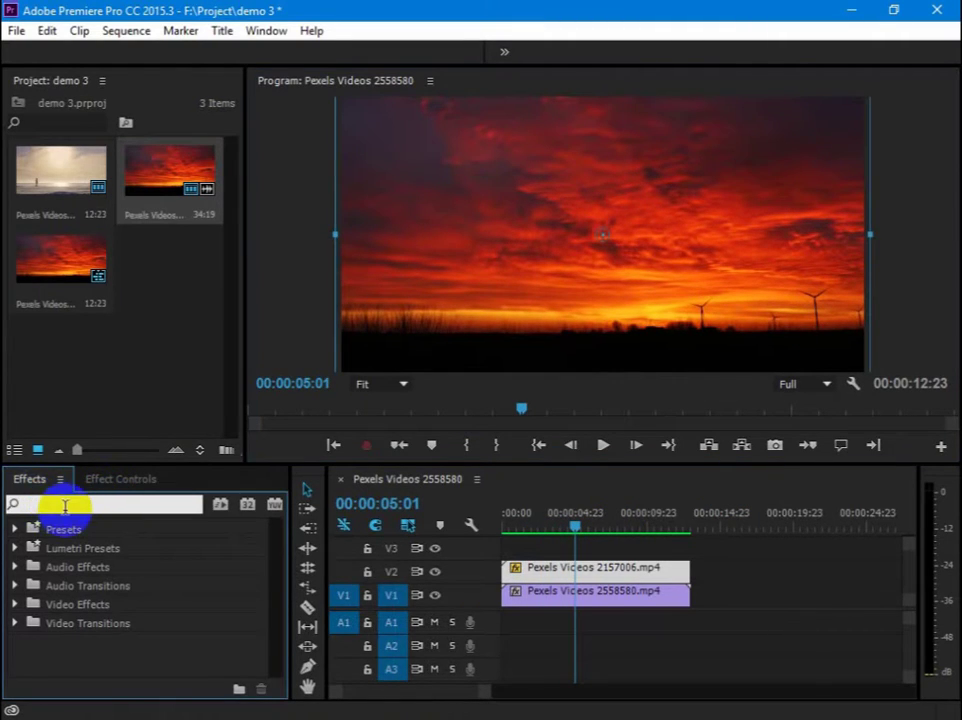
{"action": "type", "text": "crop"}
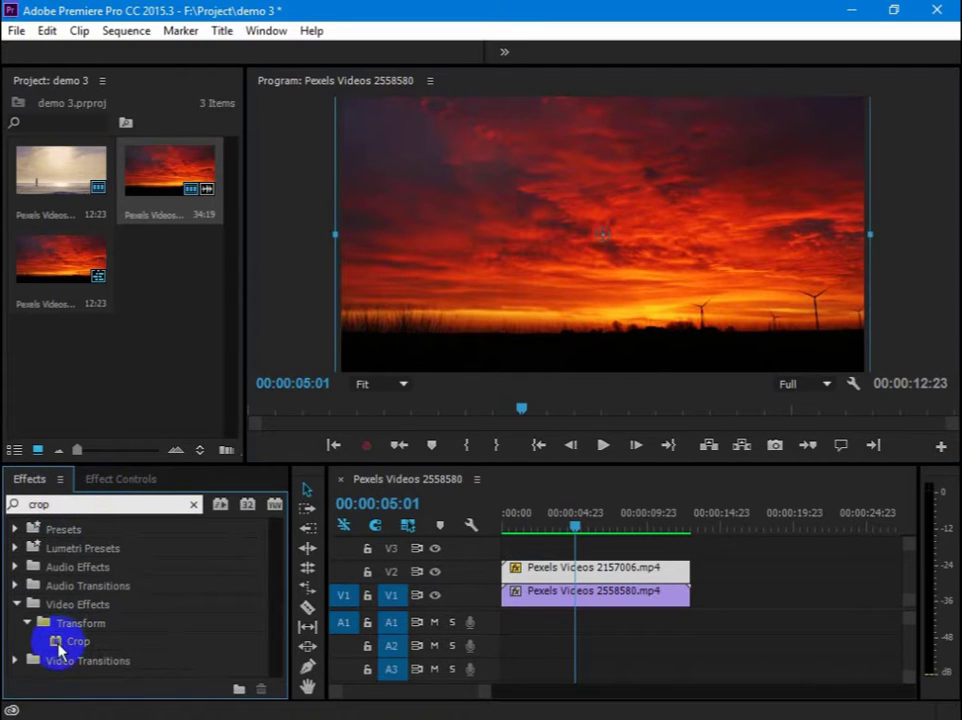
{"action": "left_click", "coordinate": [54, 642]}
{"action": "left_click_drag", "start_coordinate": [54, 642], "coordinate": [606, 588]}
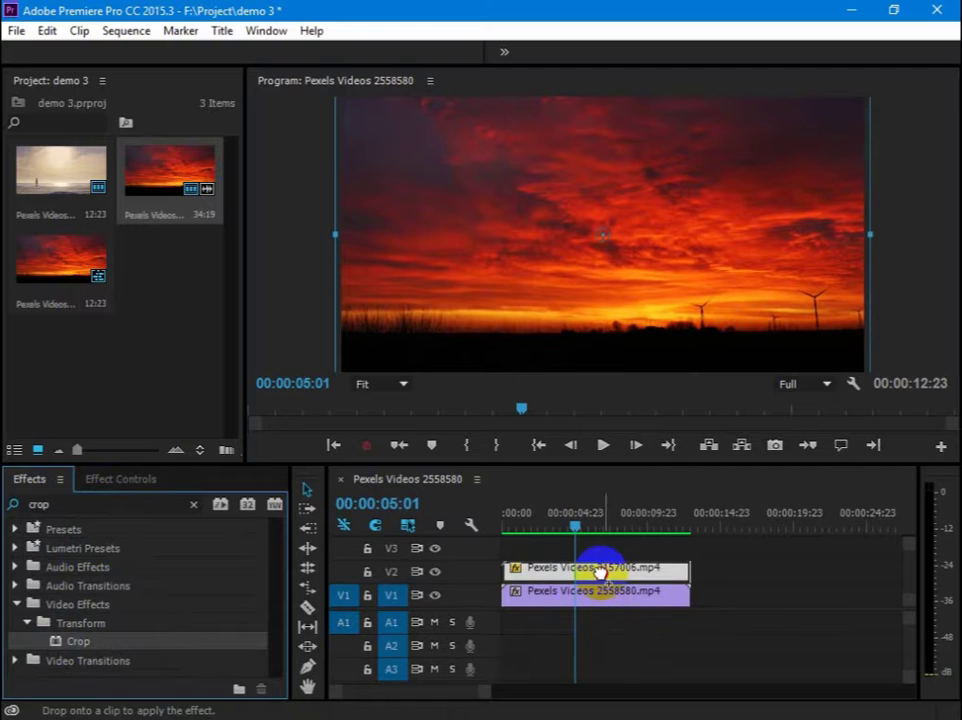
Set Crop Bottom to about 31% with Edge Feather 120 so the beach walker shows.
{"action": "left_click", "coordinate": [155, 481]}
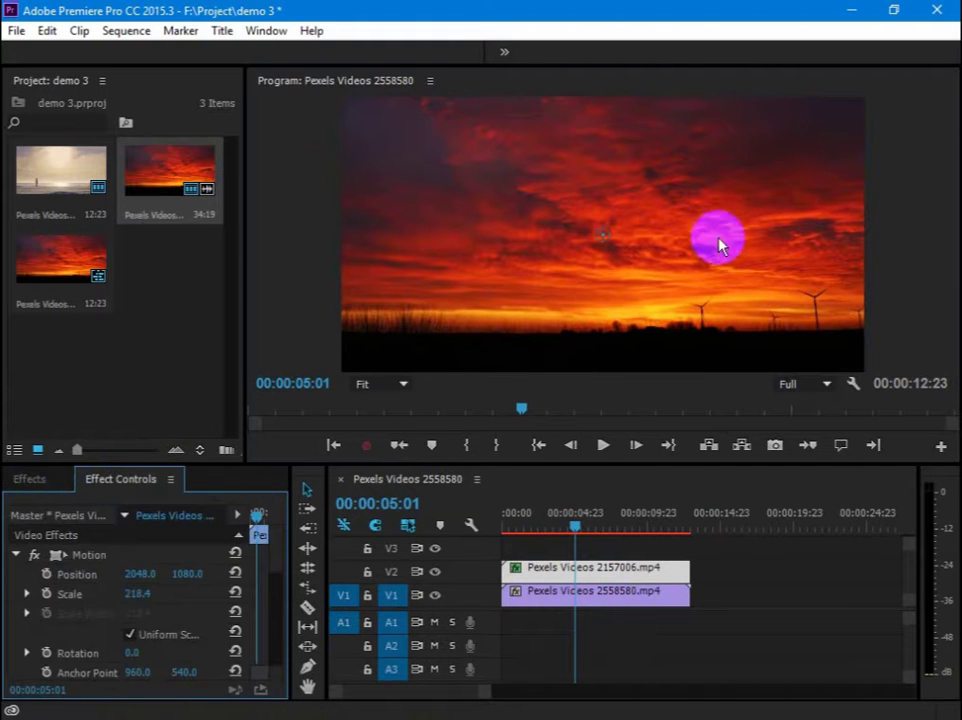
{"action": "scroll", "coordinate": [142, 634], "scroll_direction": "down", "scroll_amount": 5}
{"action": "left_click", "coordinate": [137, 610]}
{"action": "mouse_move", "coordinate": [140, 610]}
{"action": "left_mouse_down"}
{"action": "mouse_move", "coordinate": [158, 608]}
{"action": "mouse_move", "coordinate": [146, 608]}
{"action": "mouse_move", "coordinate": [218, 649]}
{"action": "mouse_move", "coordinate": [241, 648]}
{"action": "left_mouse_up"}
{"action": "left_click_drag", "start_coordinate": [140, 608], "coordinate": [161, 609]}
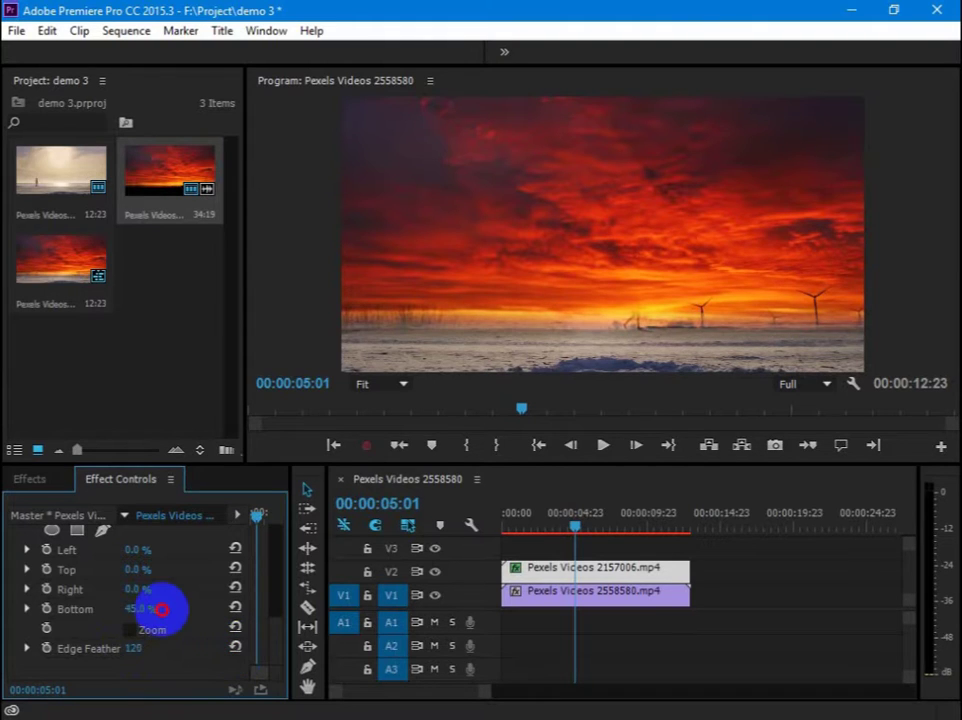
{"action": "mouse_move", "coordinate": [161, 609]}
{"action": "left_mouse_down"}
{"action": "mouse_move", "coordinate": [150, 609]}
{"action": "mouse_move", "coordinate": [167, 645]}
{"action": "left_mouse_up"}
{"action": "mouse_move", "coordinate": [277, 640]}
{"action": "left_mouse_down"}
{"action": "mouse_move", "coordinate": [279, 612]}
{"action": "mouse_move", "coordinate": [210, 388]}
{"action": "left_mouse_up"}
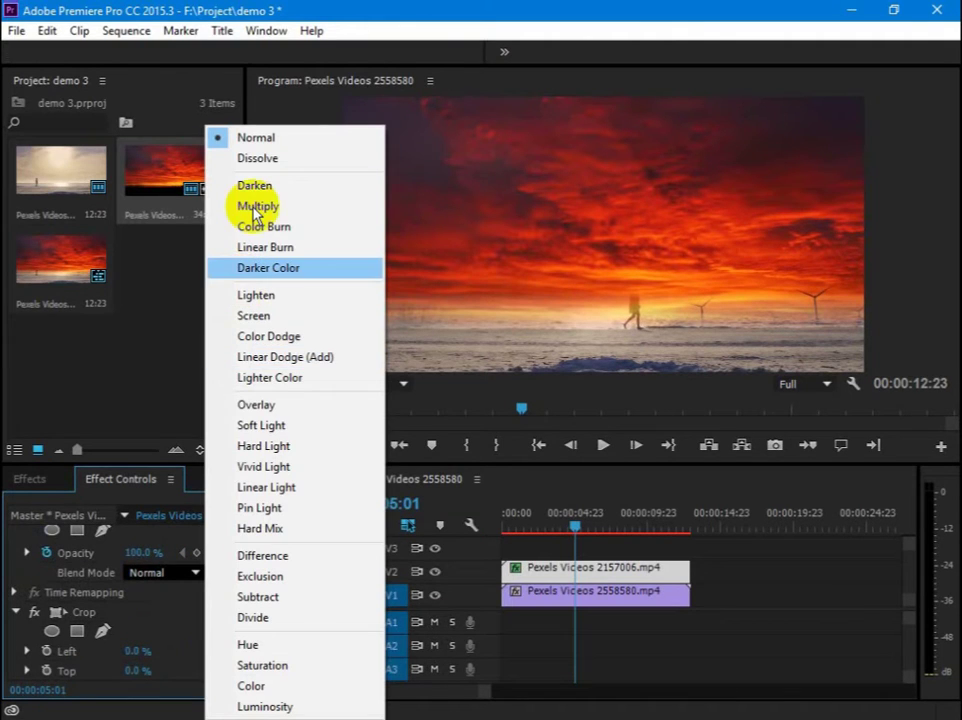
Set the sunset clip's Opacity blend mode to Overlay, then select the beach clip on V1.
{"action": "left_click", "coordinate": [255, 404]}
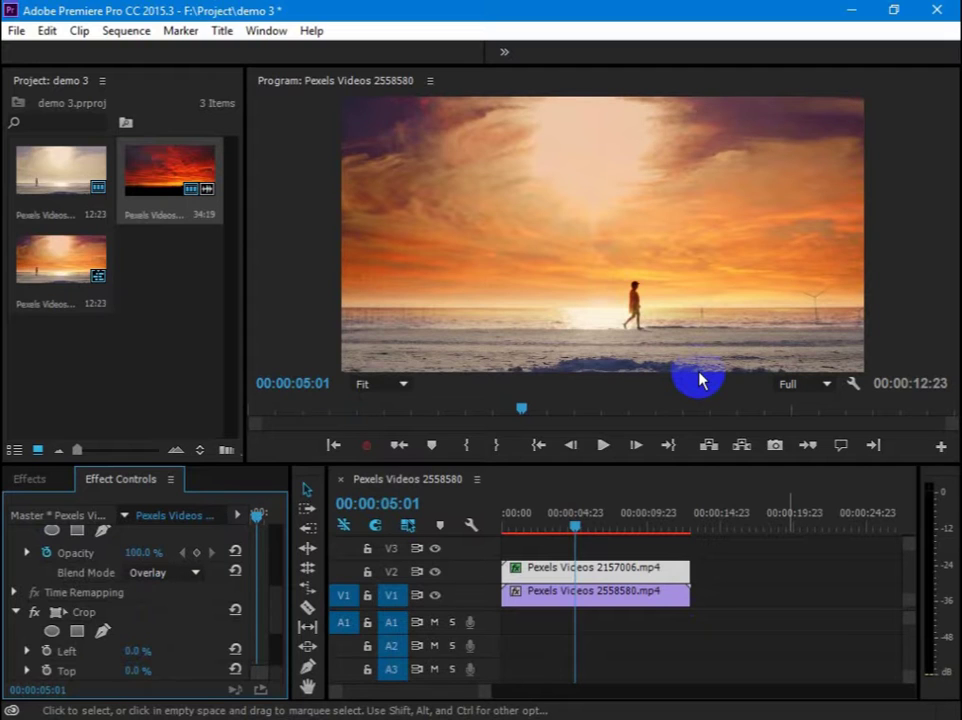
{"action": "left_click", "coordinate": [700, 380]}
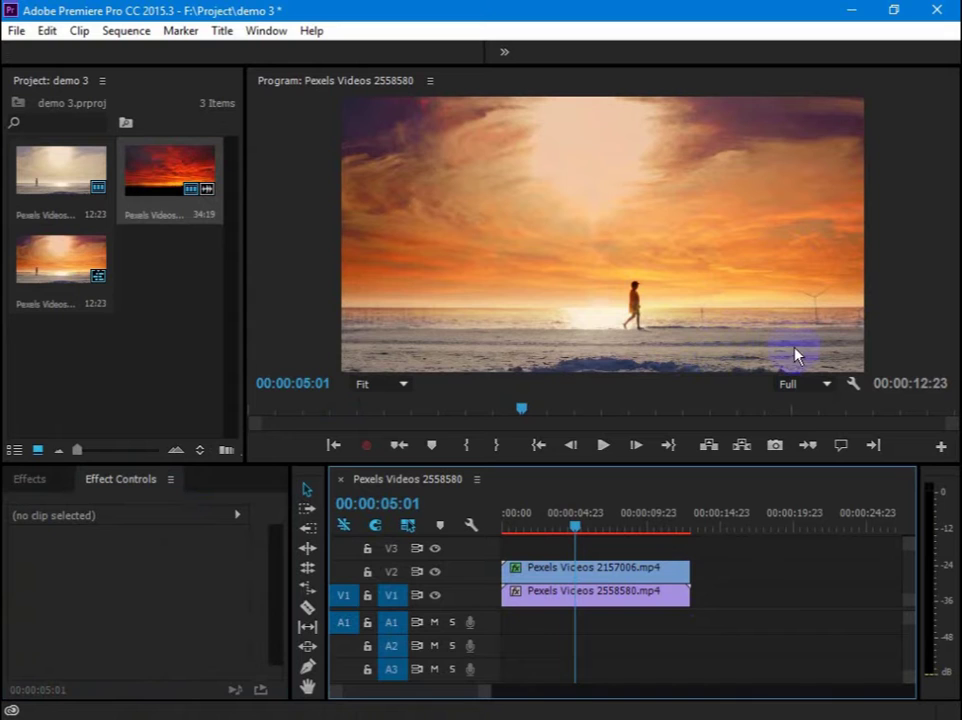
{"action": "left_click", "coordinate": [636, 596]}
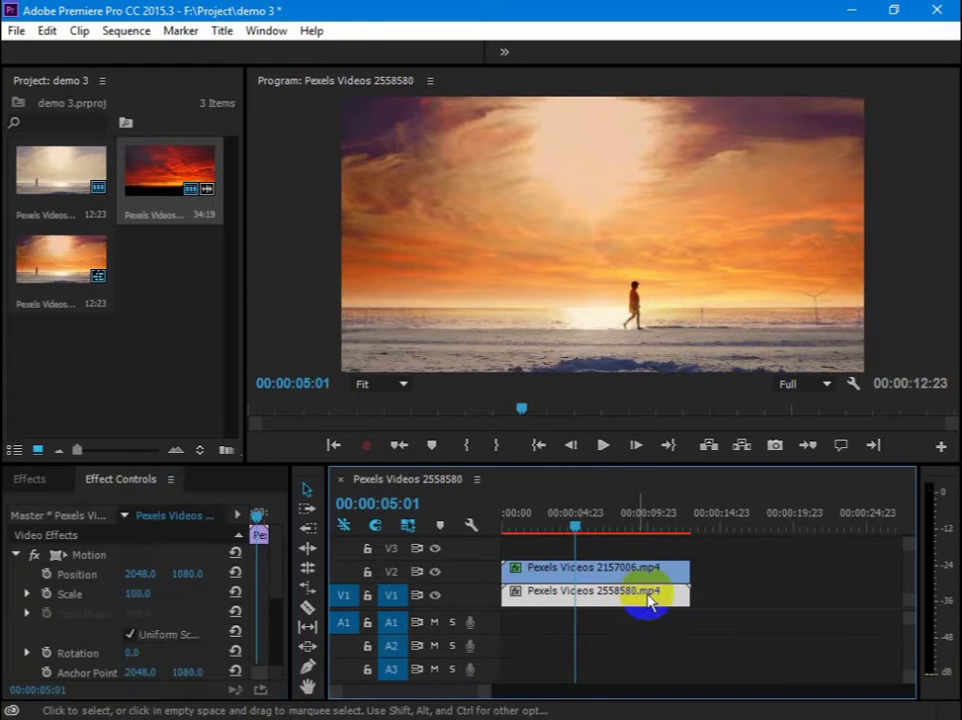
In Lumetri Color, lower Exposure to -0.2 and set Contrast to 0.
{"action": "left_click", "coordinate": [264, 31]}
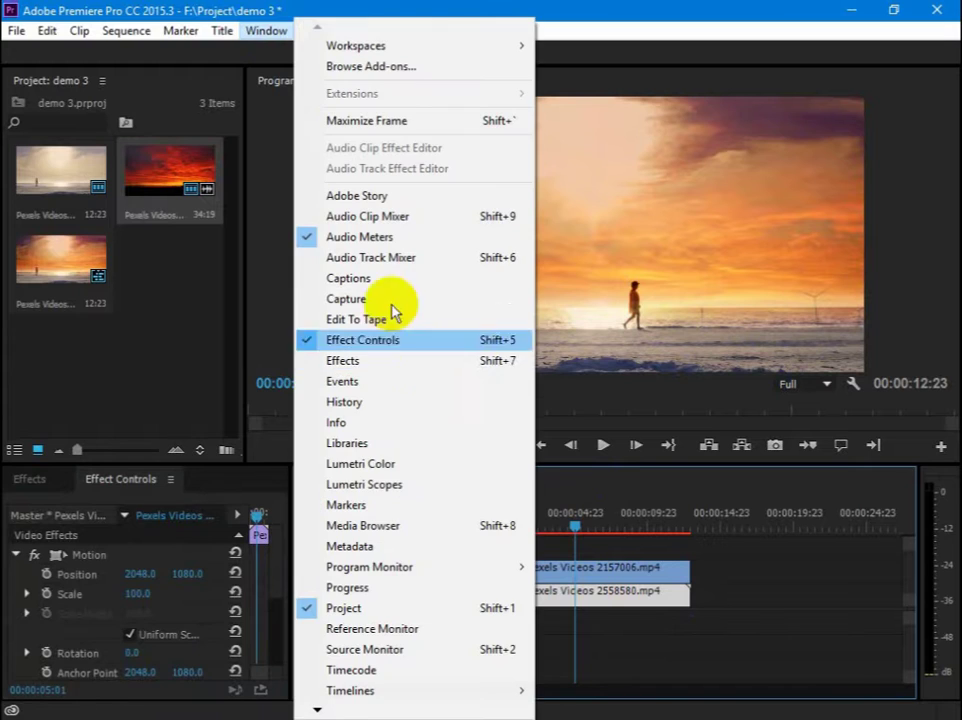
{"action": "left_click", "coordinate": [376, 463]}
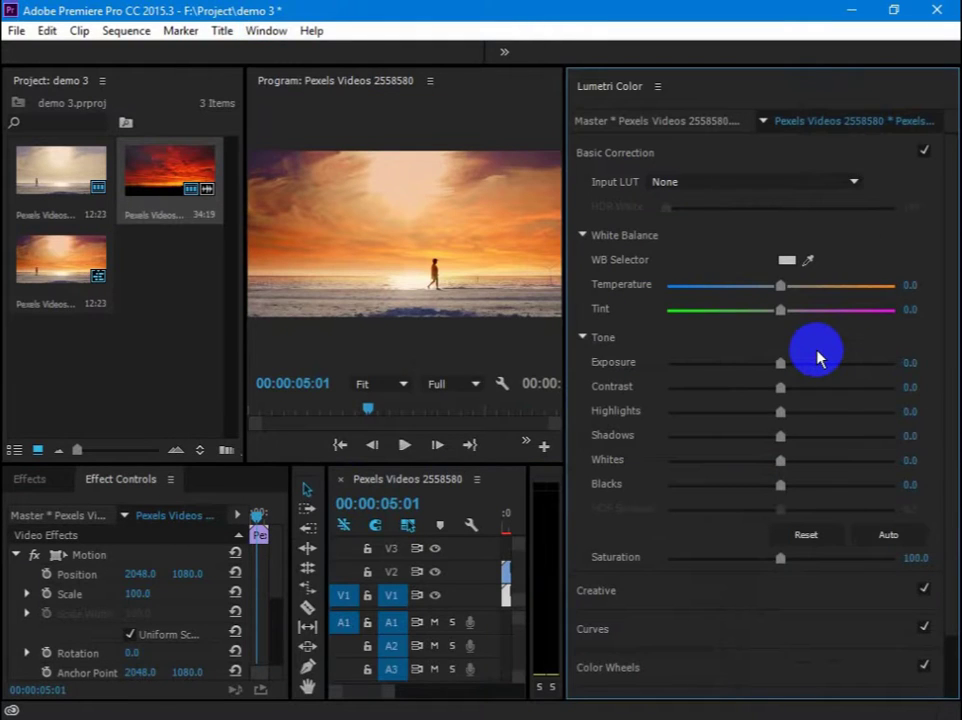
{"action": "left_click_drag", "start_coordinate": [780, 362], "coordinate": [780, 368]}
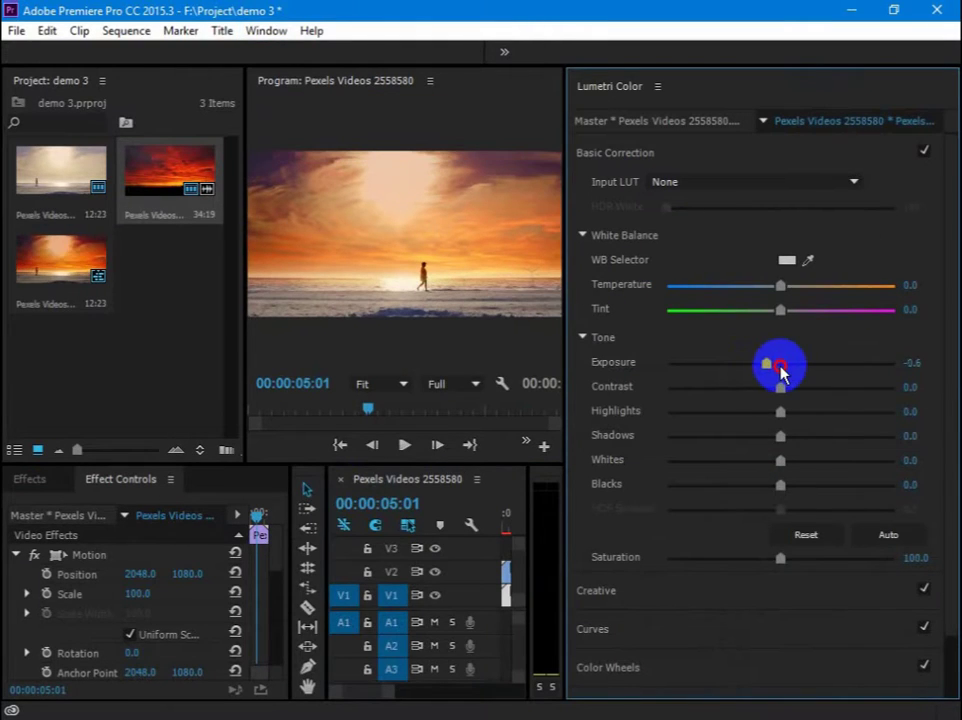
{"action": "double_click", "coordinate": [780, 368]}
{"action": "mouse_move", "coordinate": [780, 362]}
{"action": "left_mouse_down"}
{"action": "mouse_move", "coordinate": [779, 395]}
{"action": "mouse_move", "coordinate": [753, 388]}
{"action": "left_mouse_up"}
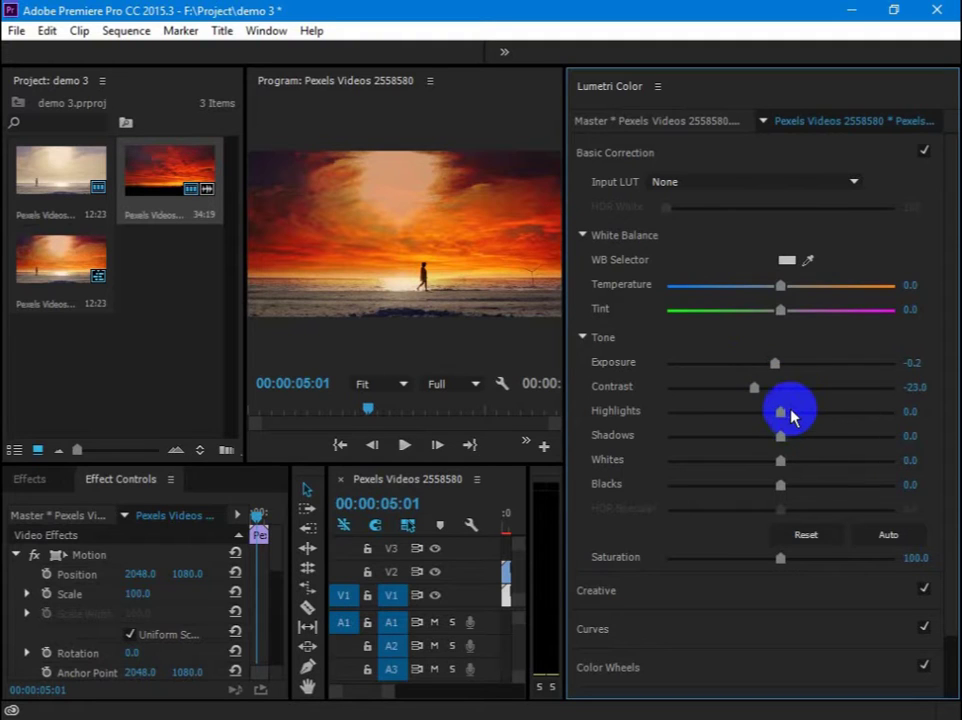
{"action": "left_click", "coordinate": [775, 393]}
{"action": "left_click", "coordinate": [915, 387]}
{"action": "type", "text": "0"}
{"action": "key", "text": "Return"}
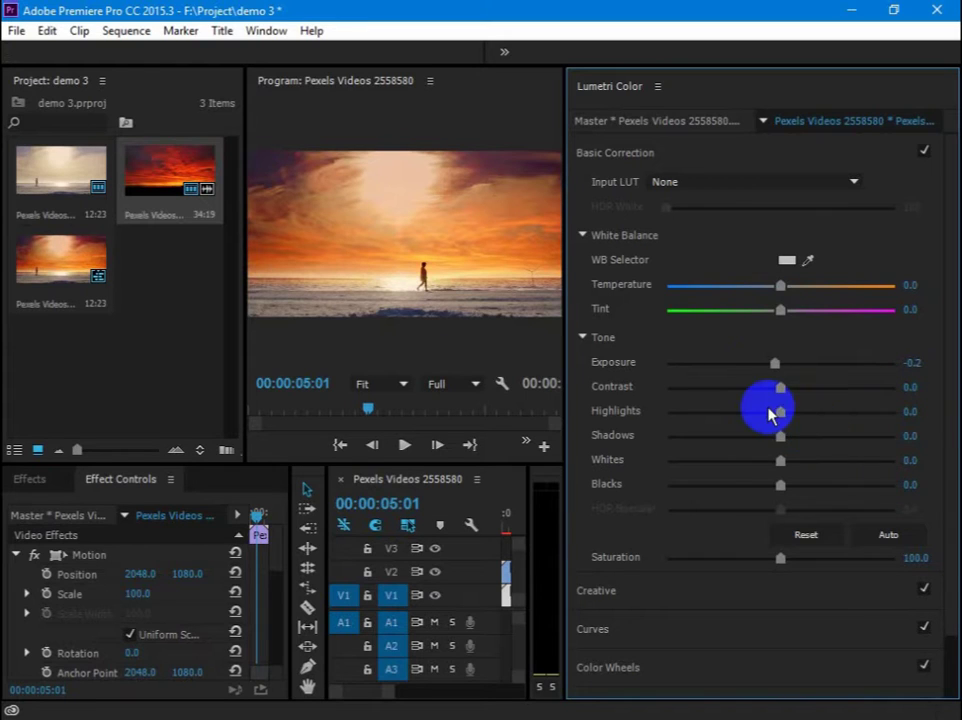
Lower Highlights to -18.9, Shadows to -30.3, Blacks to -46.7, and raise Saturation to 132.8.
{"action": "left_click_drag", "start_coordinate": [777, 412], "coordinate": [759, 413]}
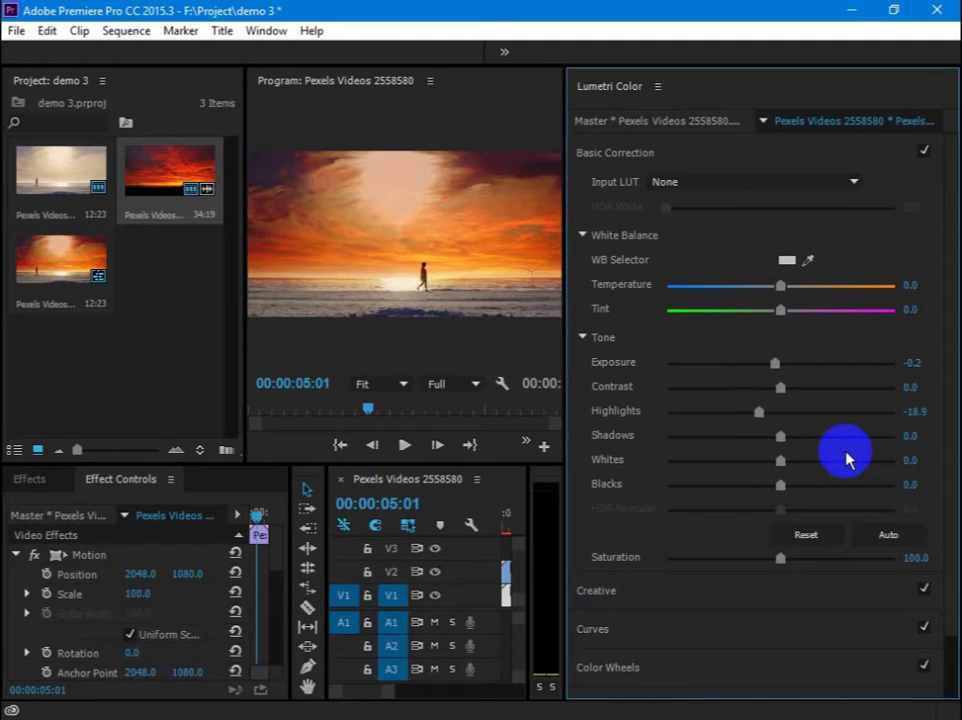
{"action": "left_click", "coordinate": [780, 439]}
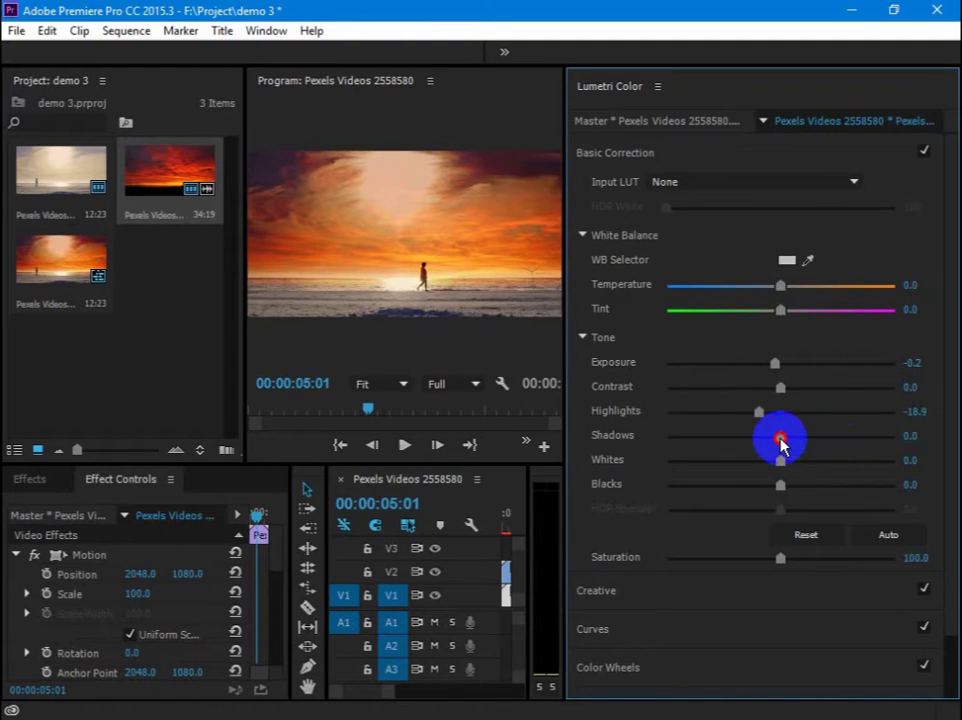
{"action": "mouse_move", "coordinate": [780, 439]}
{"action": "left_mouse_down"}
{"action": "mouse_move", "coordinate": [747, 440]}
{"action": "mouse_move", "coordinate": [736, 460]}
{"action": "left_mouse_up"}
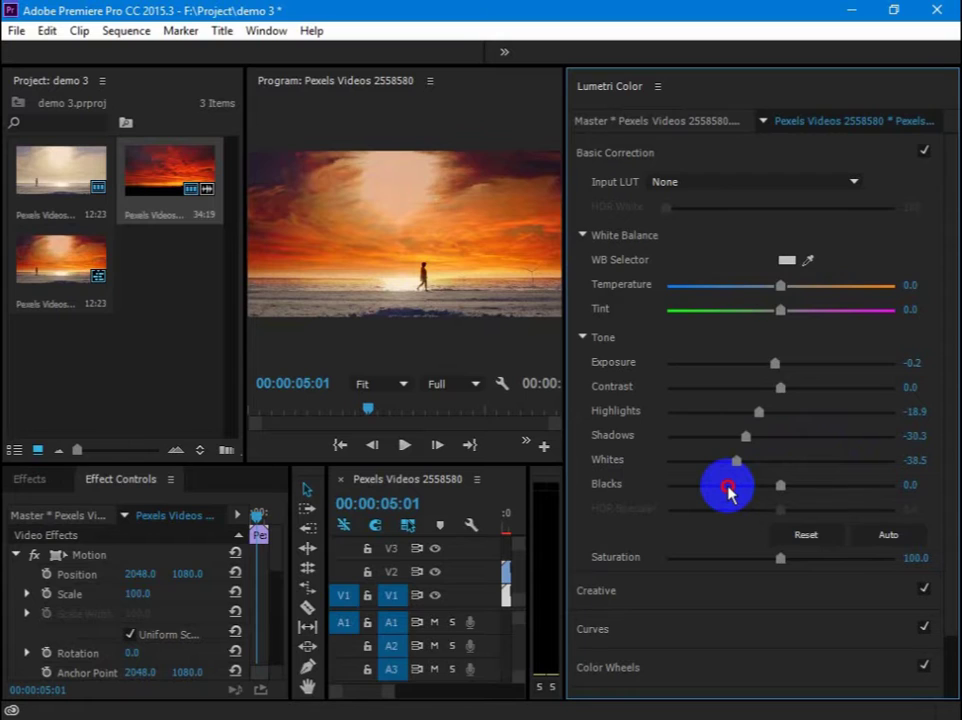
{"action": "left_click", "coordinate": [728, 487]}
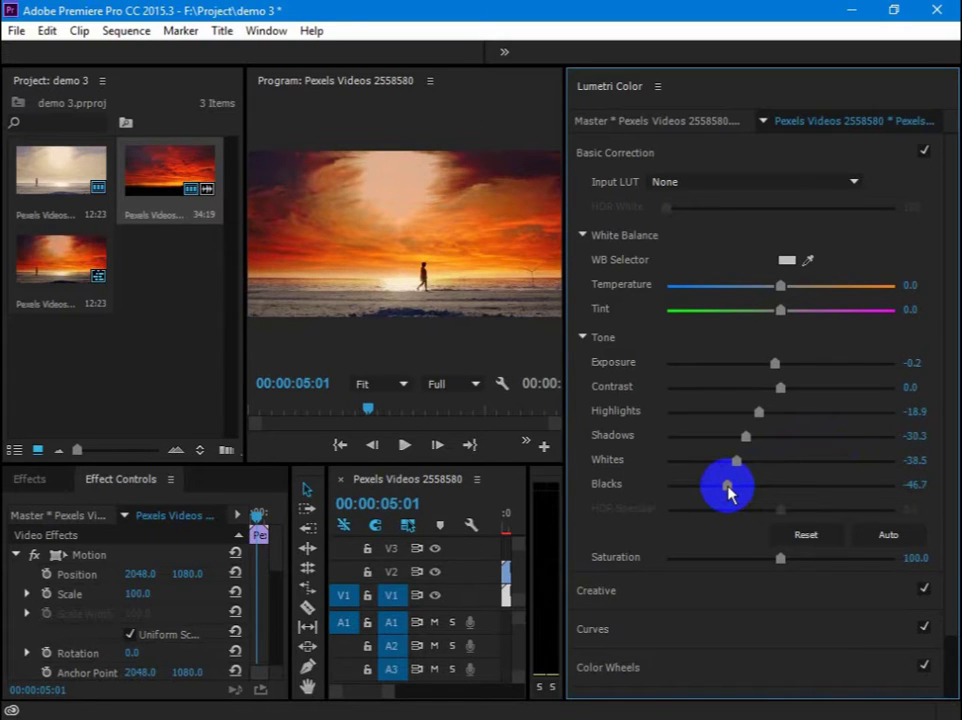
{"action": "left_click_drag", "start_coordinate": [781, 557], "coordinate": [815, 560]}
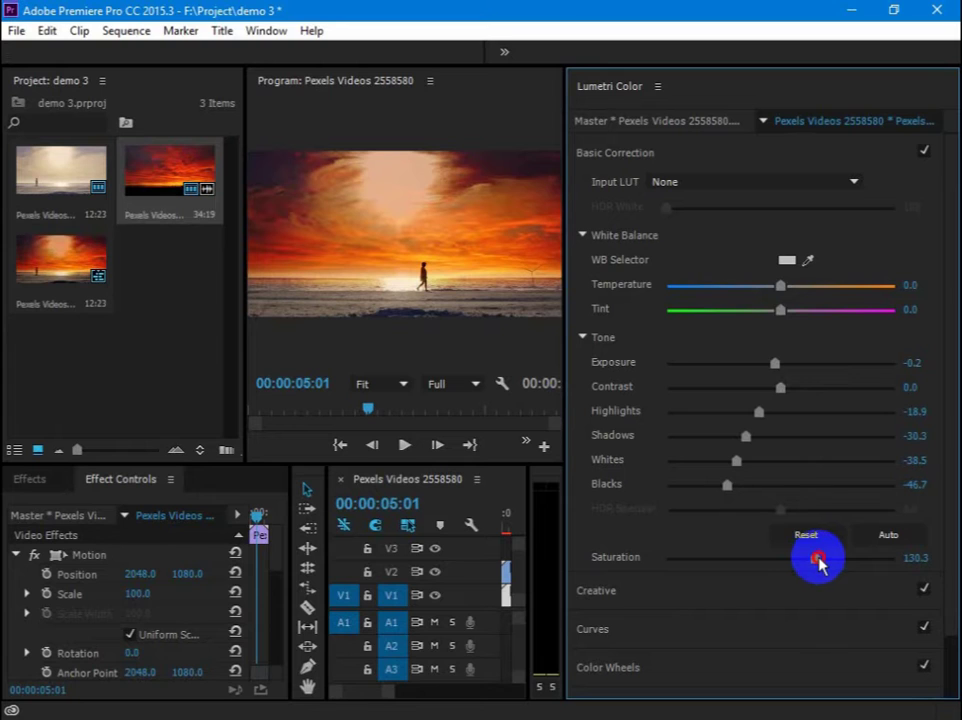
{"action": "left_click_drag", "start_coordinate": [815, 559], "coordinate": [819, 559]}
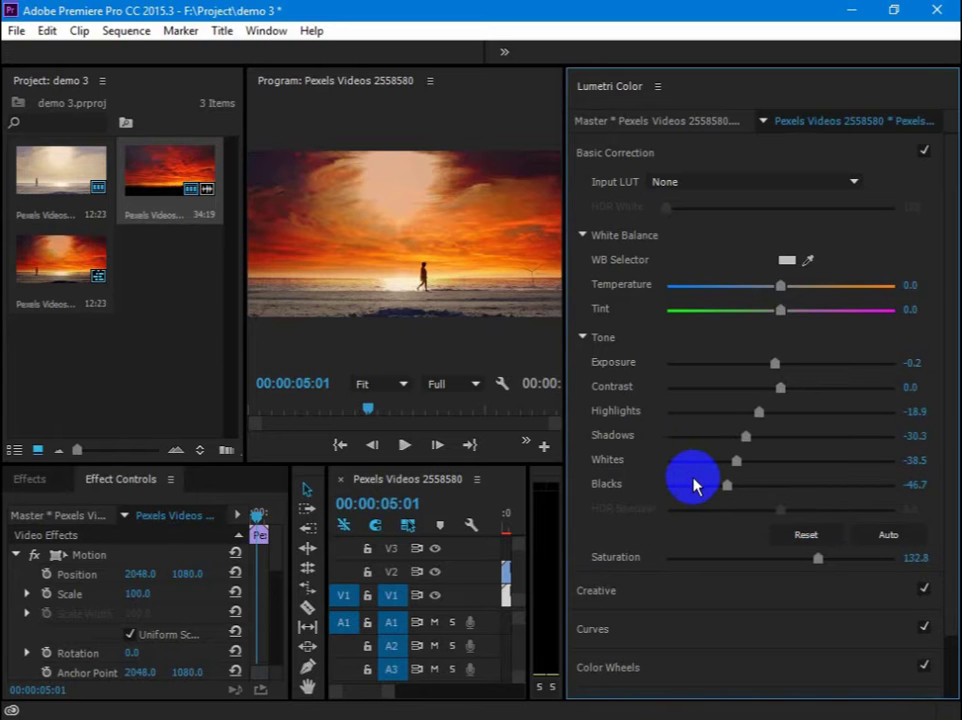
{"action": "left_click", "coordinate": [267, 31]}
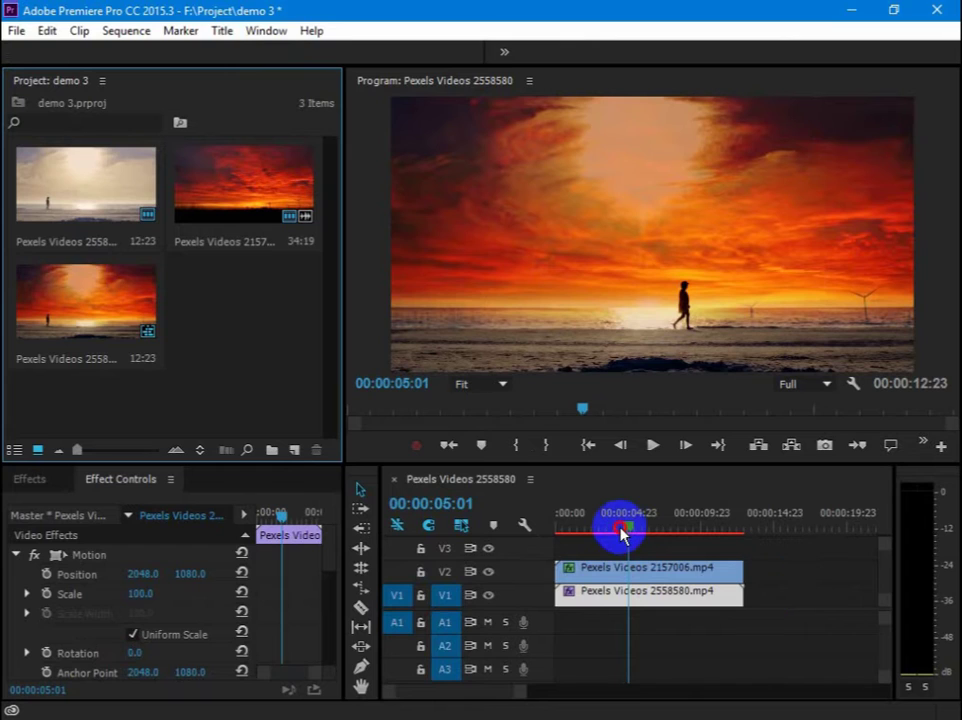
Preview the graded sequence near the end and at about 9 and 5 seconds, then return to 00:00:00:00.
{"action": "left_click", "coordinate": [738, 541]}
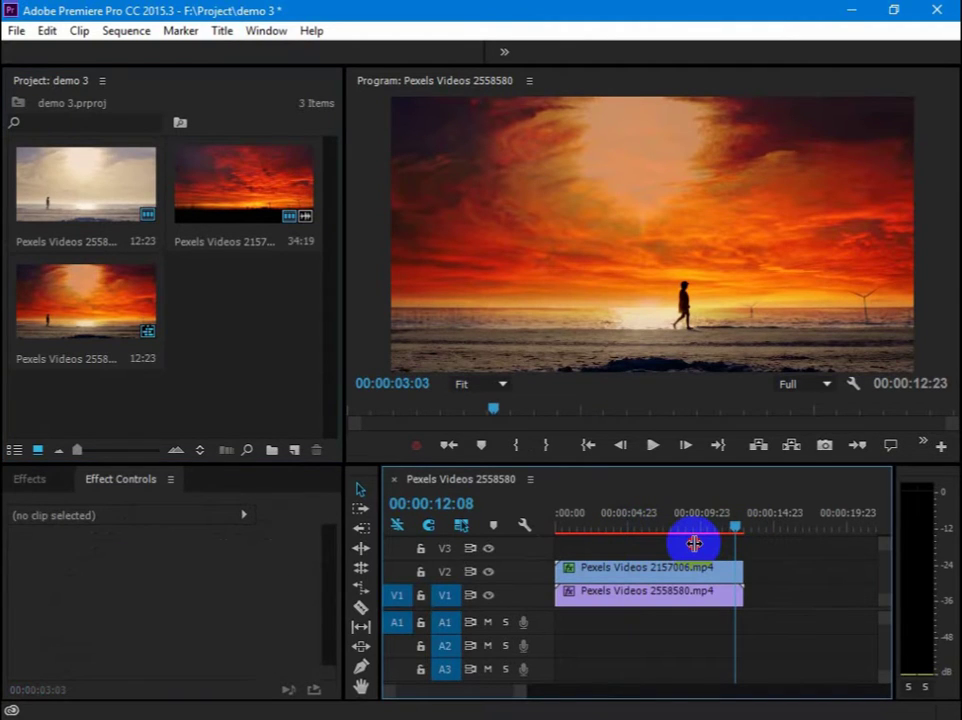
{"action": "left_click", "coordinate": [690, 541]}
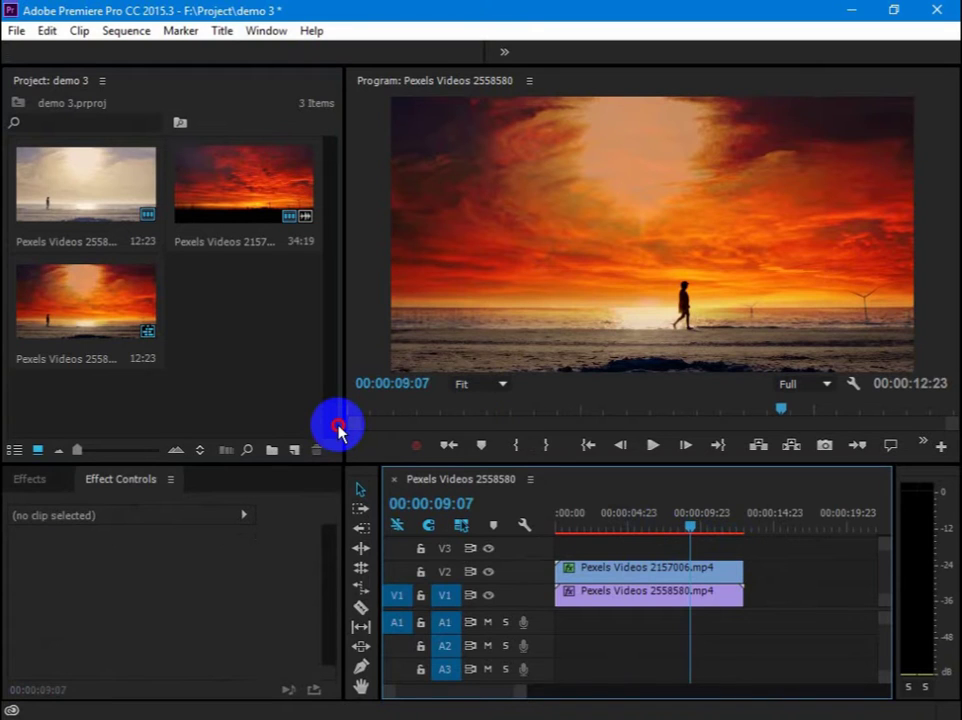
{"action": "left_click", "coordinate": [340, 428]}
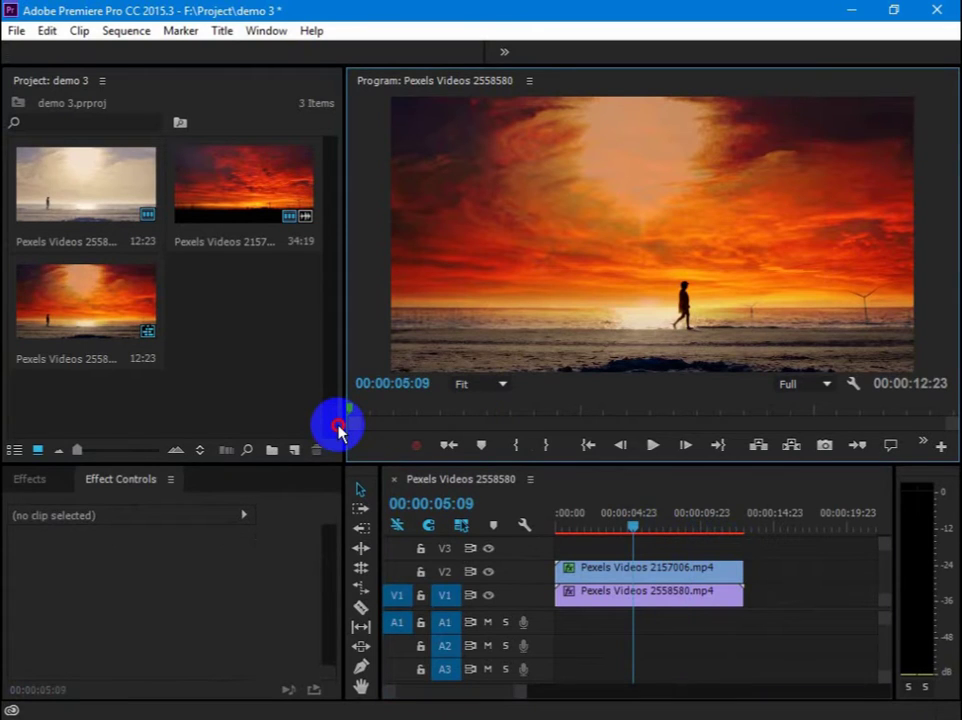
{"action": "key", "text": "Home"}
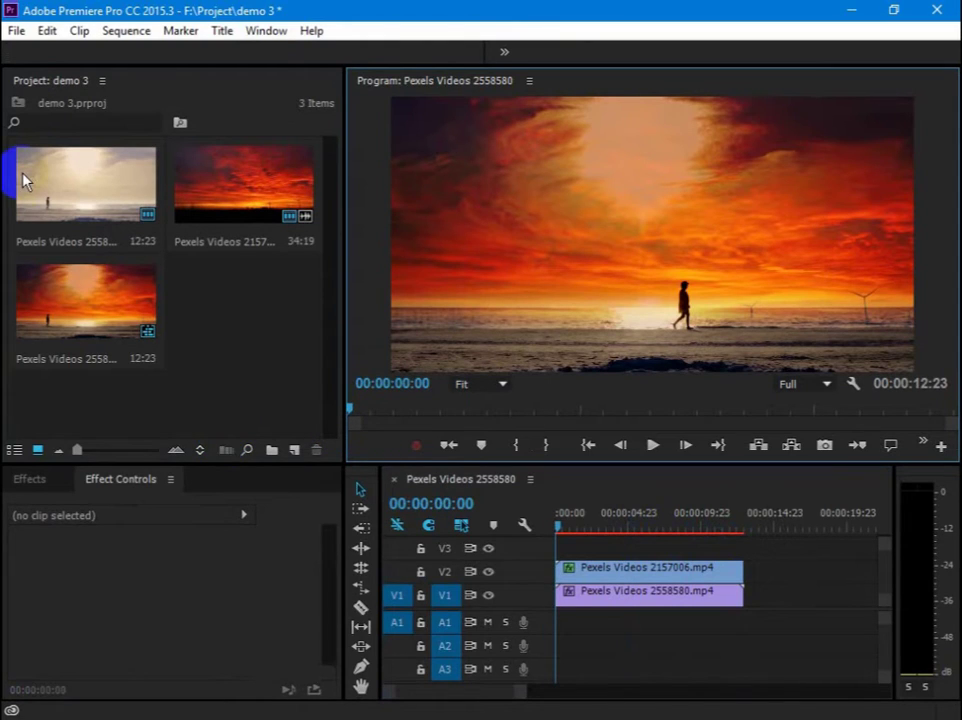
Start a Windows Media export with the HD 1080p 29.97 preset, declining to replace the existing file.
{"action": "left_click", "coordinate": [16, 31]}
{"action": "mouse_move", "coordinate": [230, 560]}
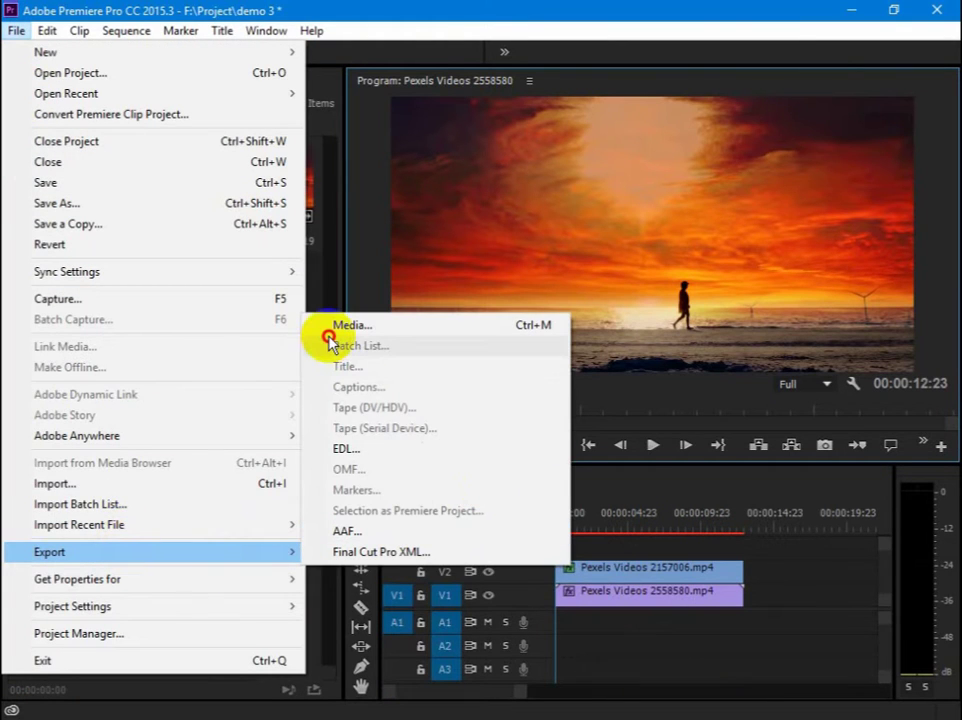
{"action": "left_click", "coordinate": [330, 325]}
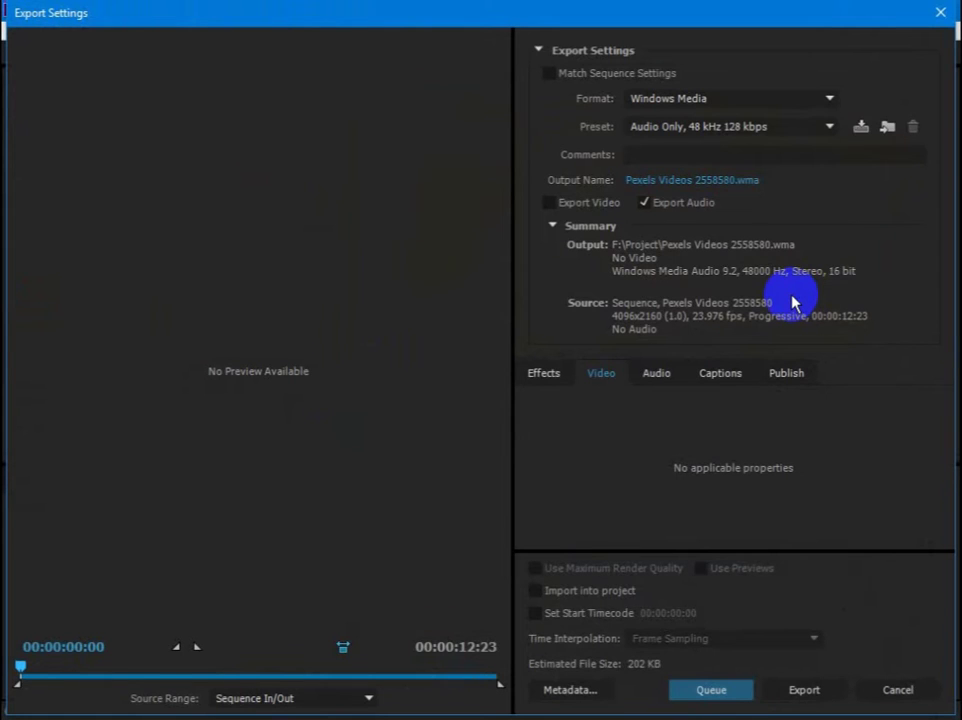
{"action": "left_click", "coordinate": [786, 127]}
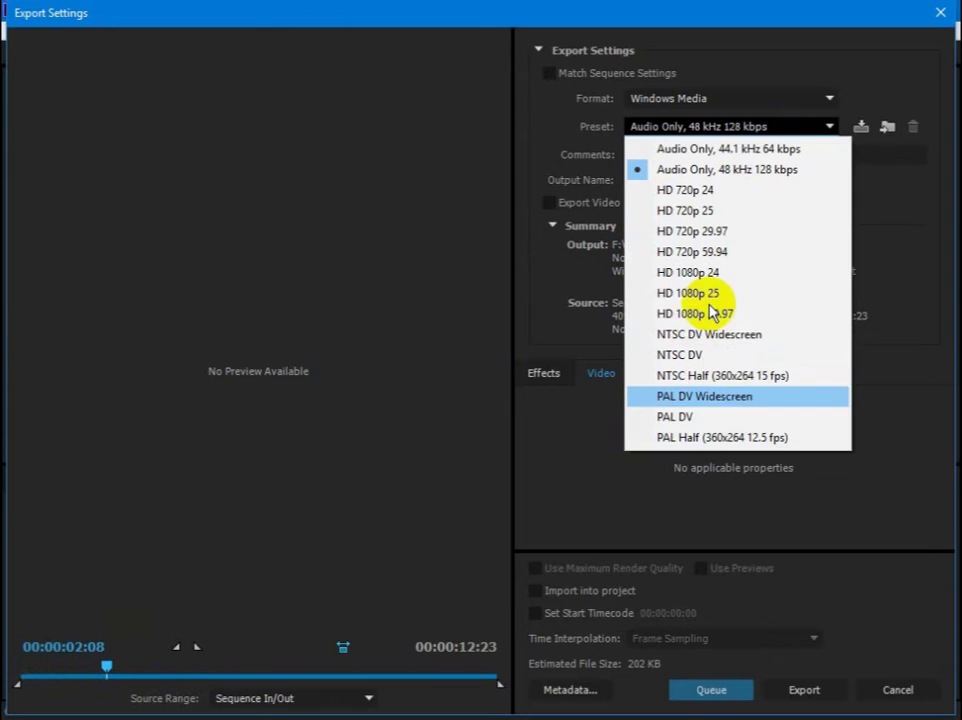
{"action": "left_click", "coordinate": [645, 314]}
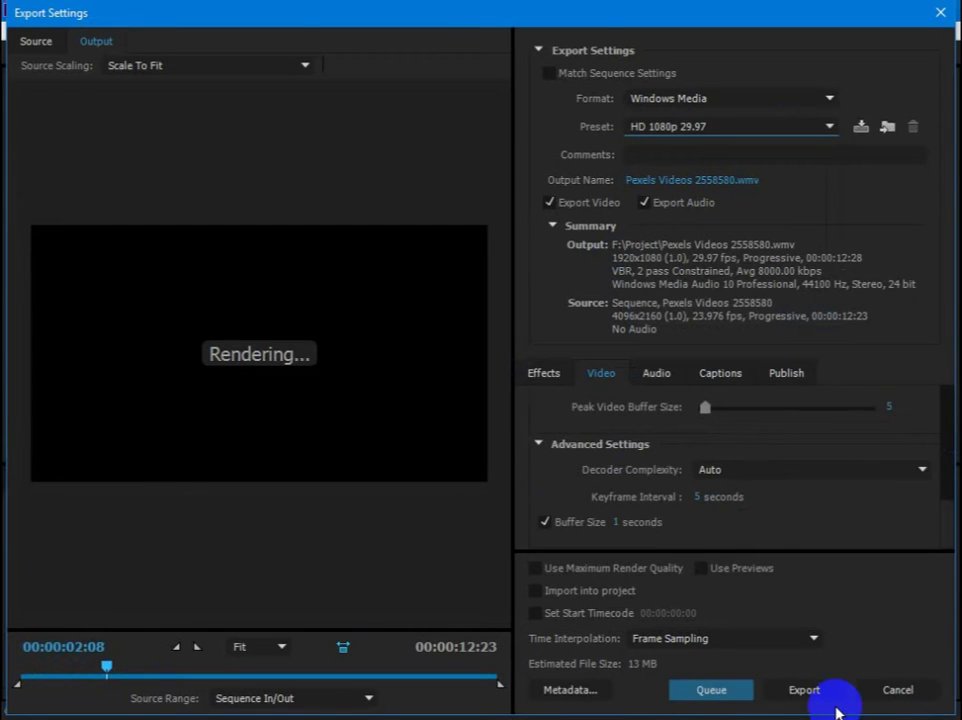
{"action": "left_click", "coordinate": [801, 695]}
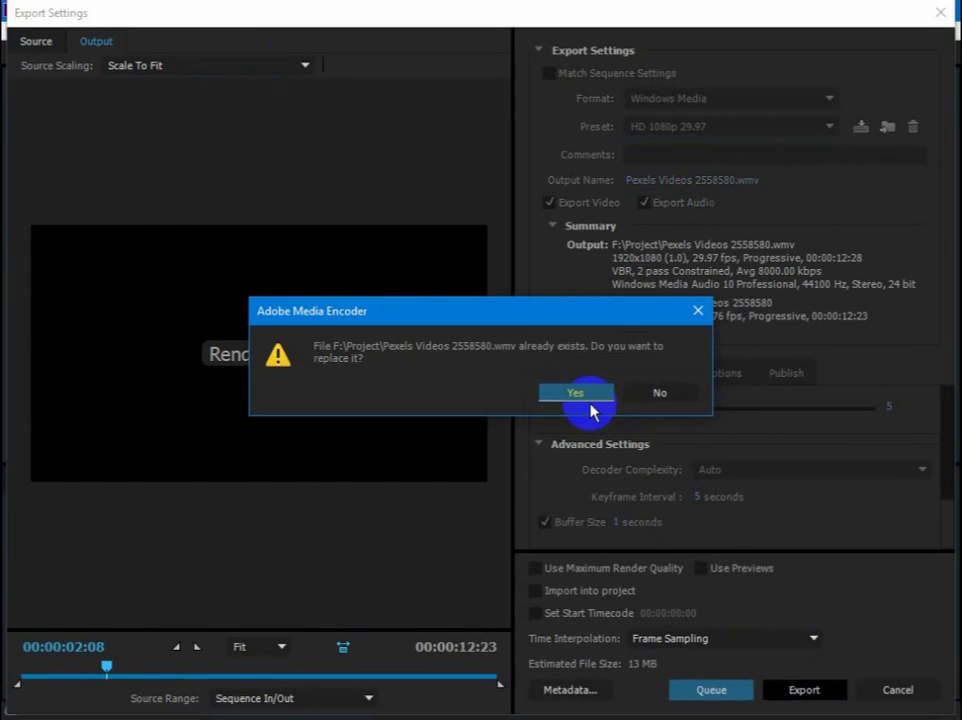
{"action": "left_click", "coordinate": [576, 393]}
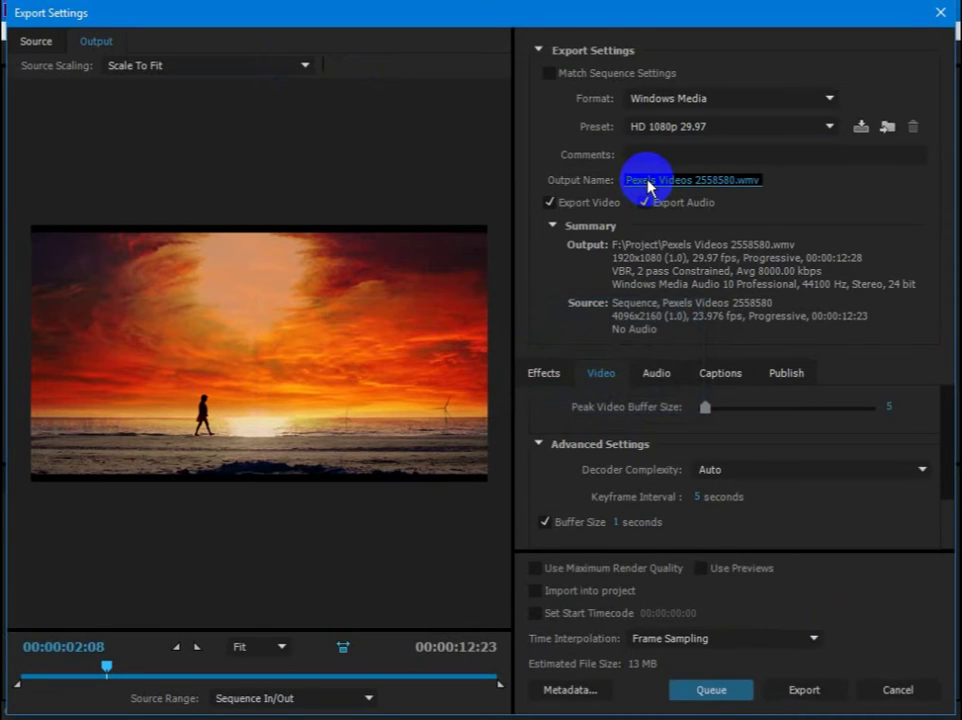
Rename the export output to Demo2.wmv instead of overwriting the existing Demo.wmv.
{"action": "left_click", "coordinate": [647, 183]}
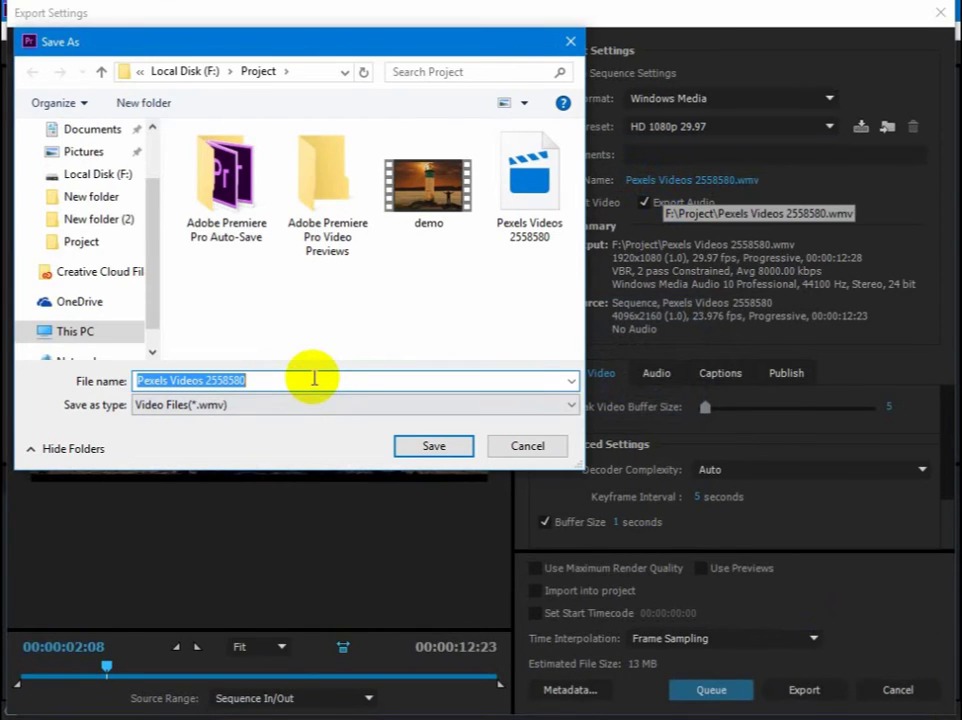
{"action": "key", "text": "BackSpace"}
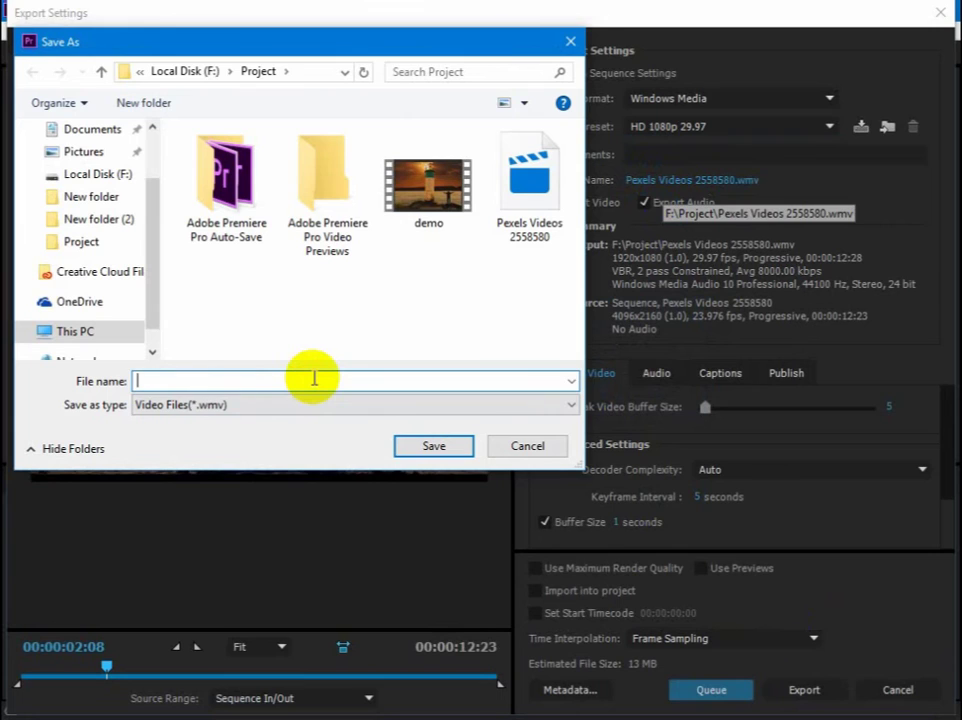
{"action": "type", "text": "Demo"}
{"action": "key", "text": "Return"}
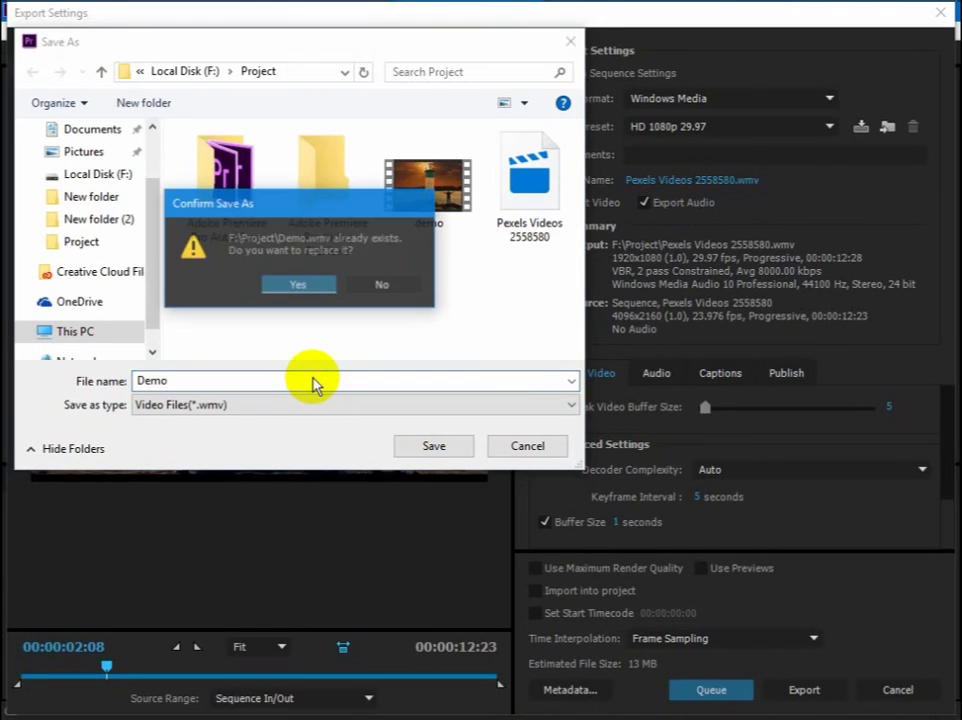
{"action": "left_click", "coordinate": [376, 286]}
{"action": "left_click", "coordinate": [245, 381]}
{"action": "type", "text": "2"}
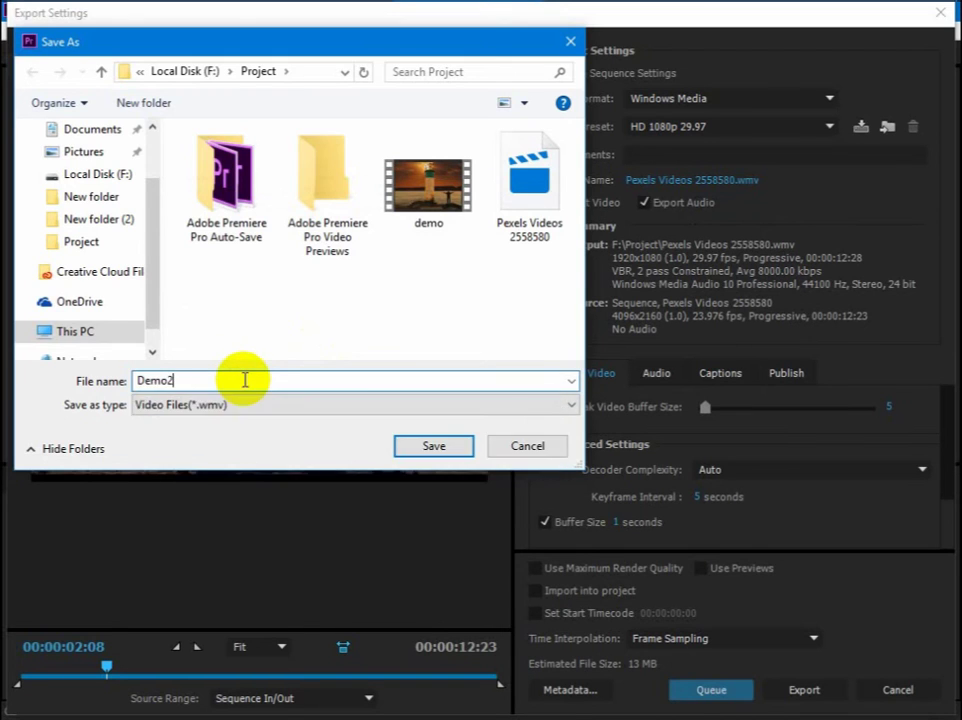
{"action": "key", "text": "Return"}
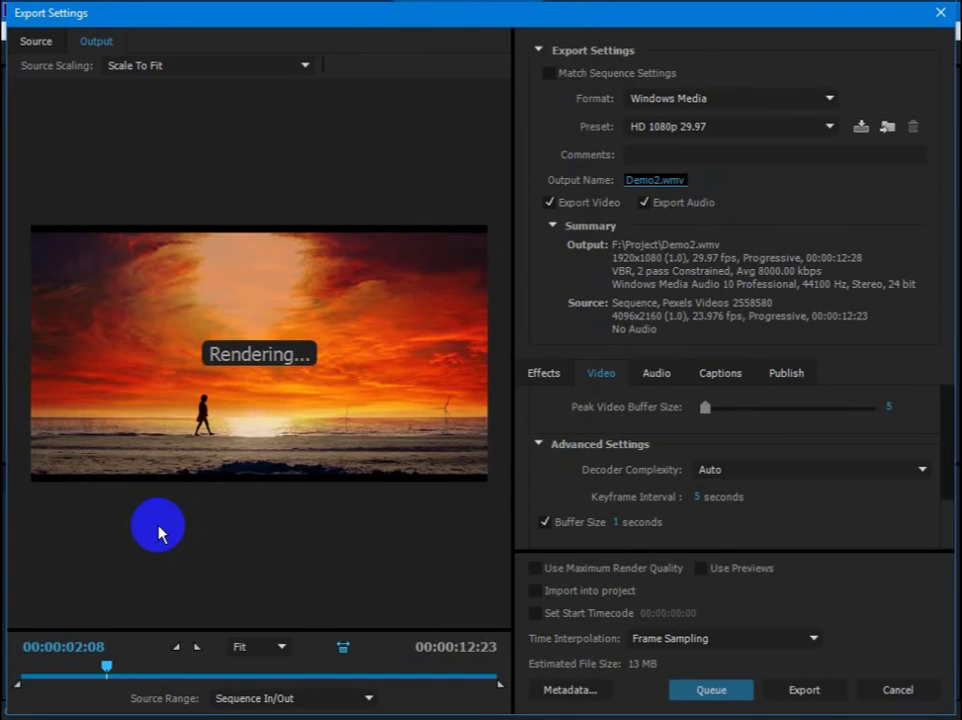
Export the sequence to F:\Project\Demo2.wmv.
{"action": "left_click", "coordinate": [796, 688]}
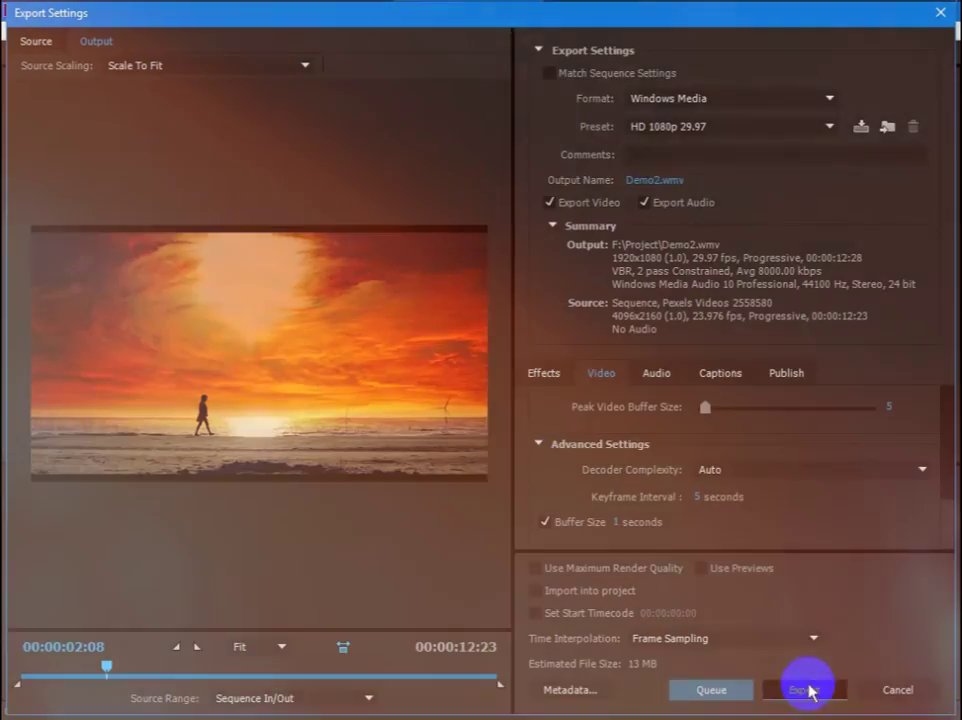